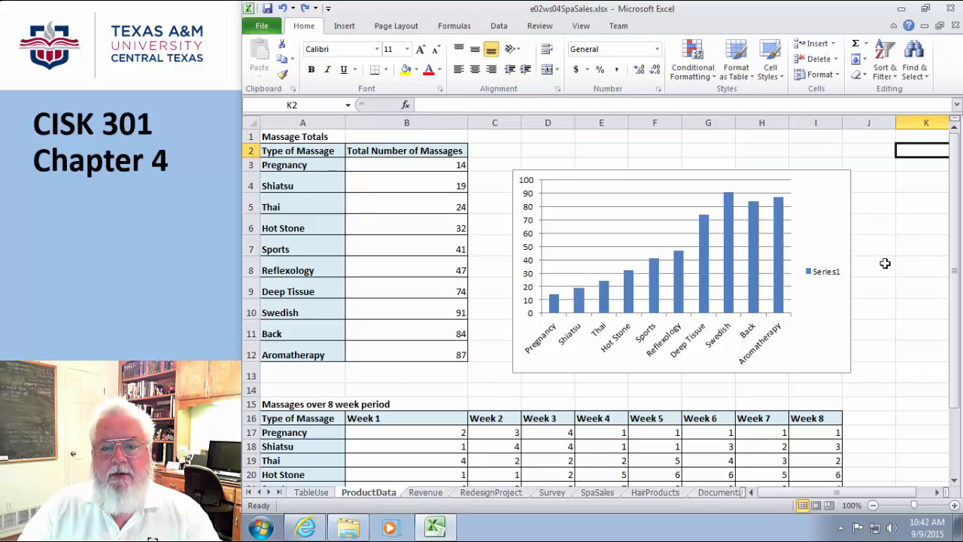
Change the Massage Totals column chart to a basic pie chart and select its Aromatherapy slice.
click(830, 231)
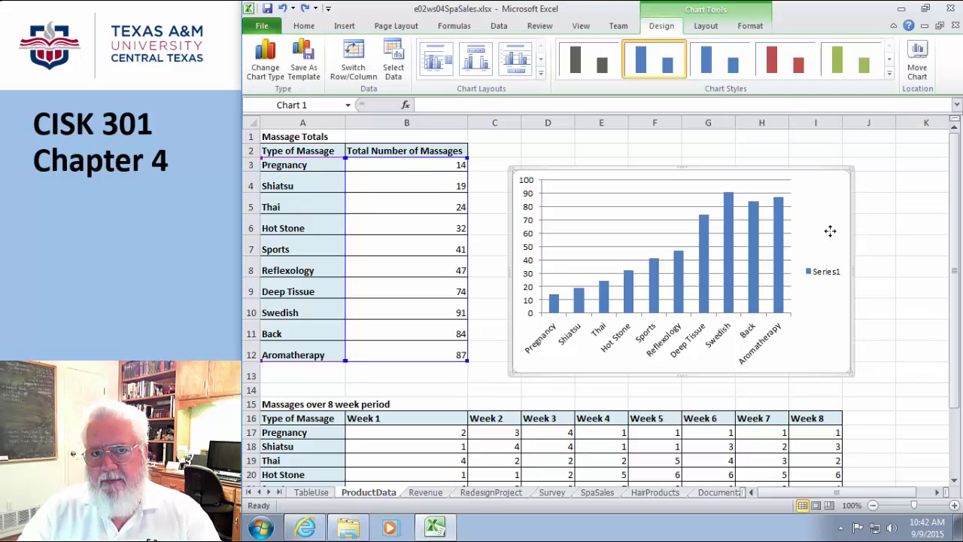
click(265, 60)
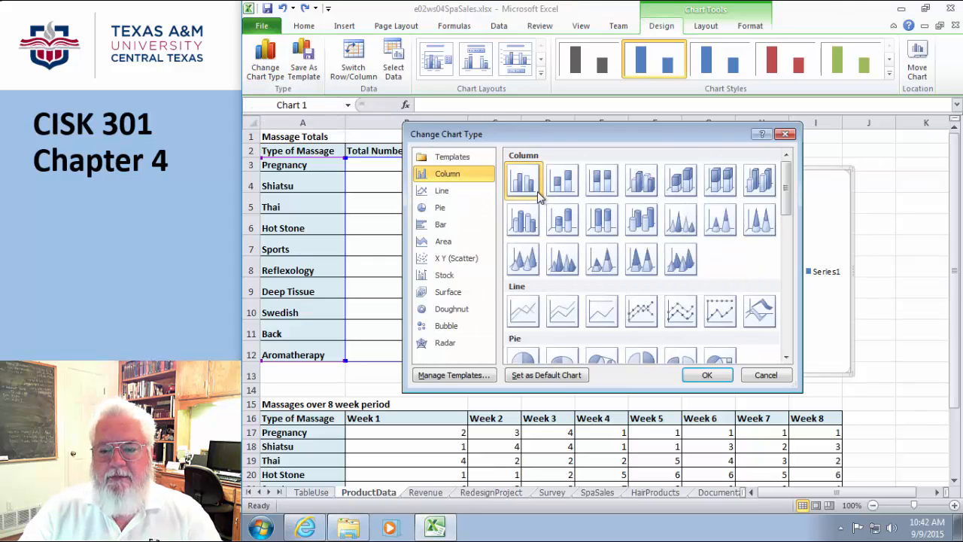
click(440, 210)
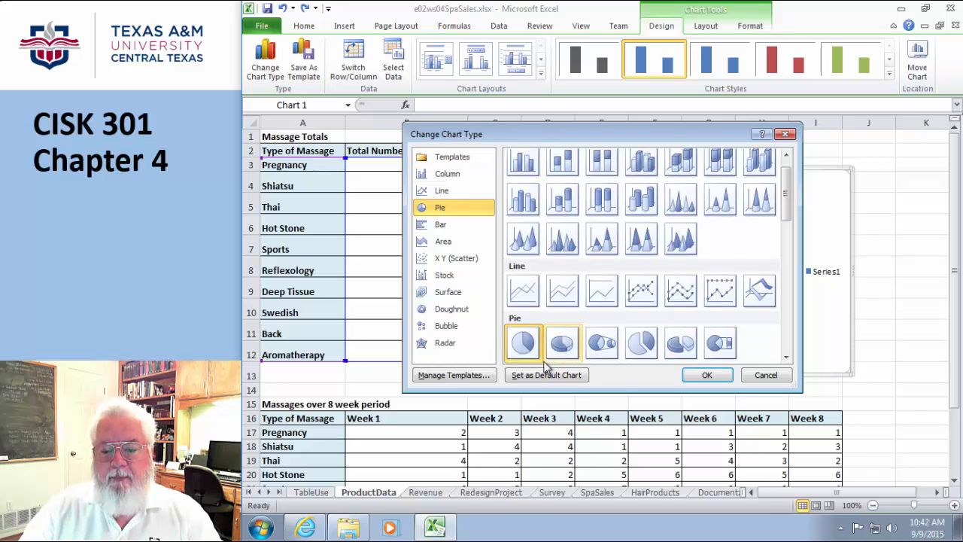
click(705, 376)
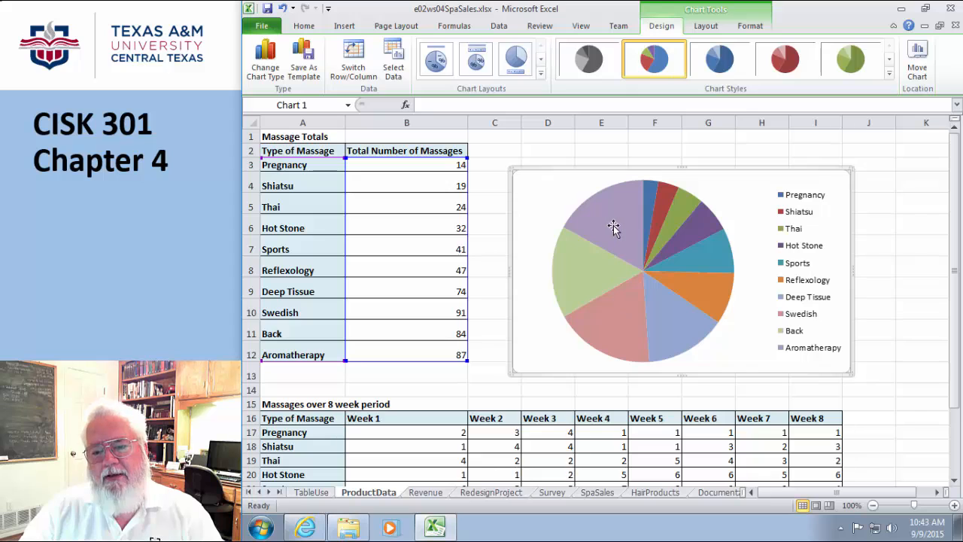
click(650, 196)
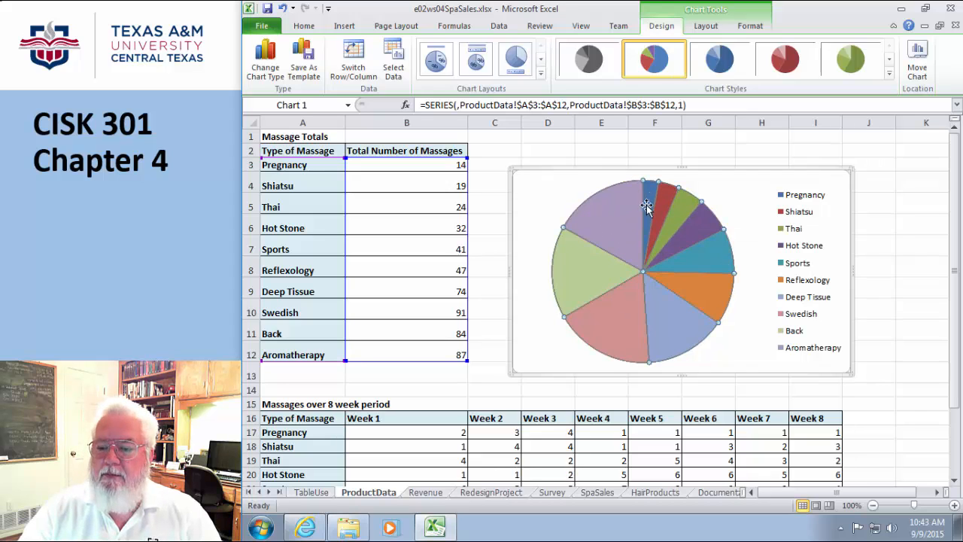
click(614, 214)
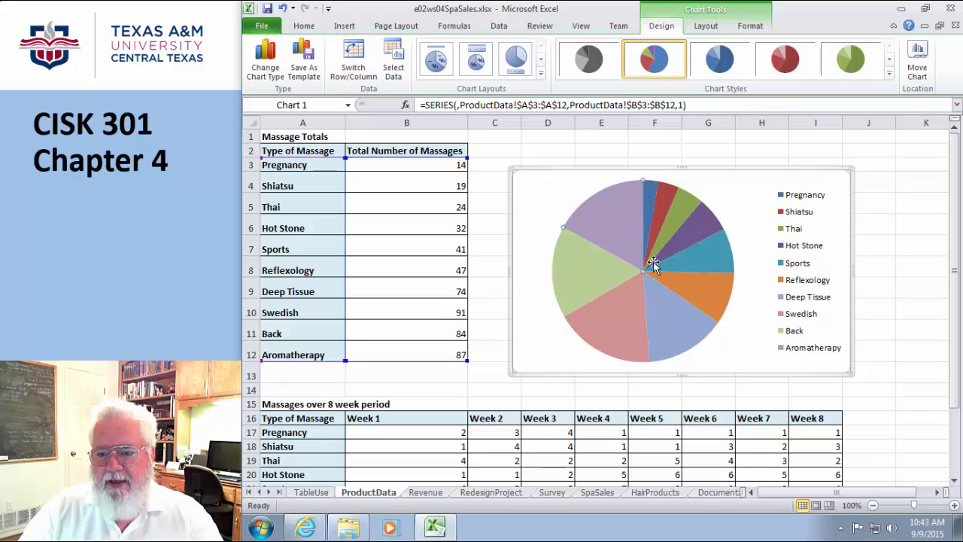
mouse_move(679, 265)
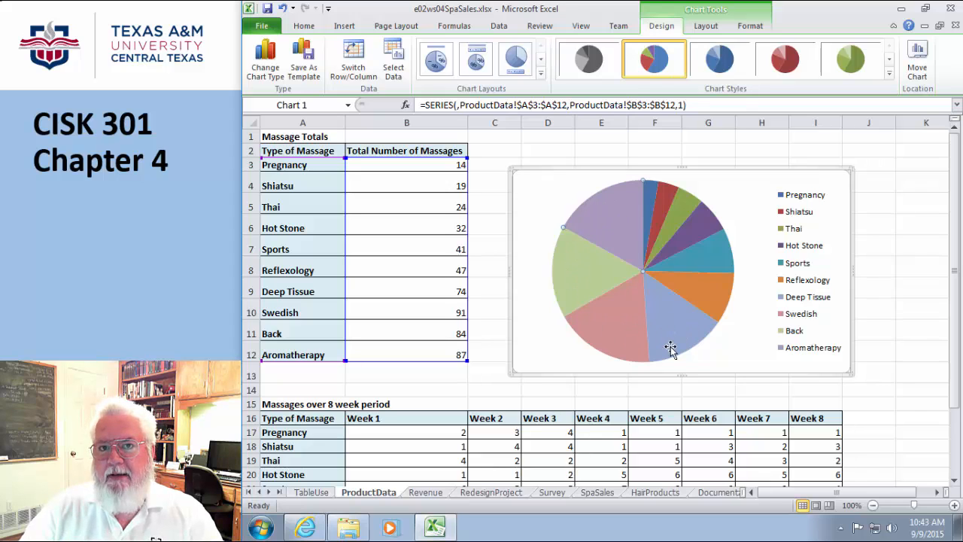
mouse_move(671, 349)
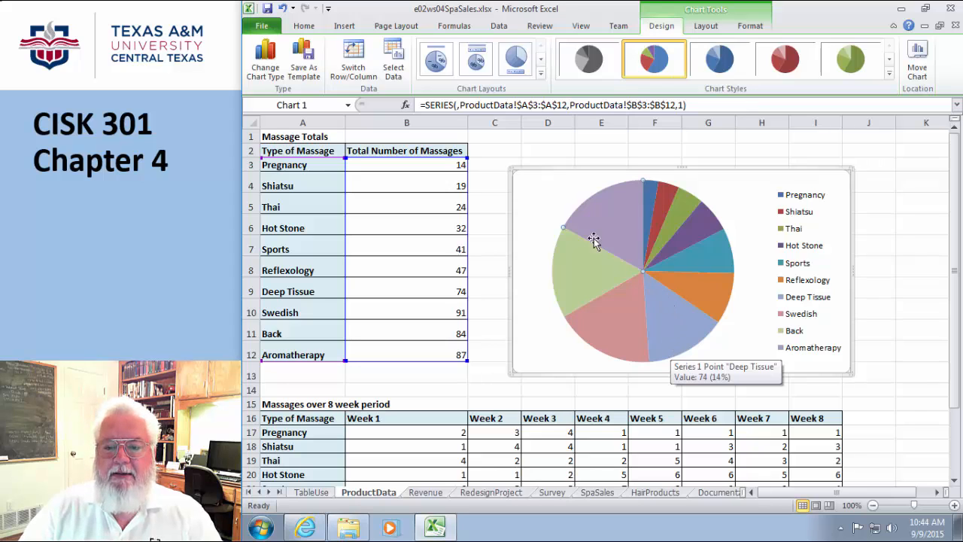
Change the Massage Totals chart to a basic line chart.
click(265, 71)
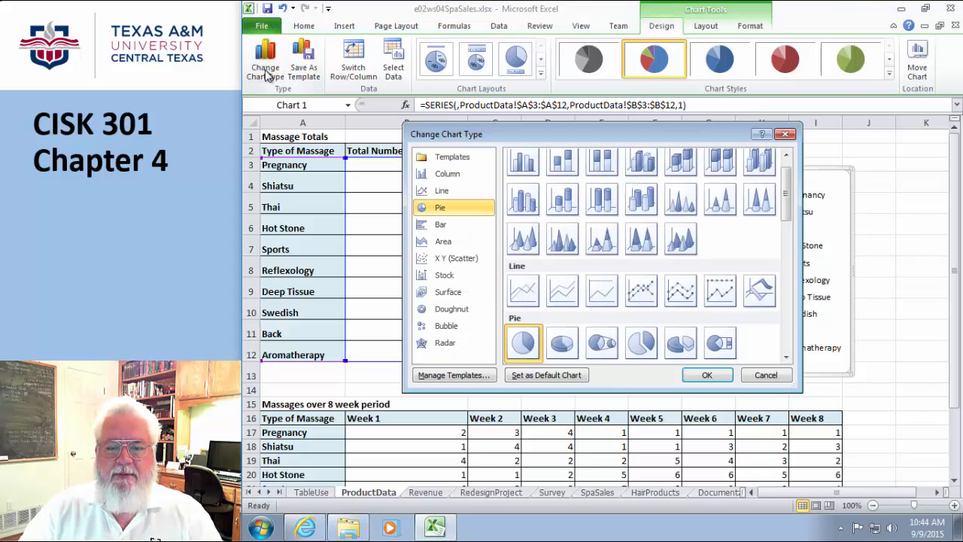
click(525, 299)
click(697, 376)
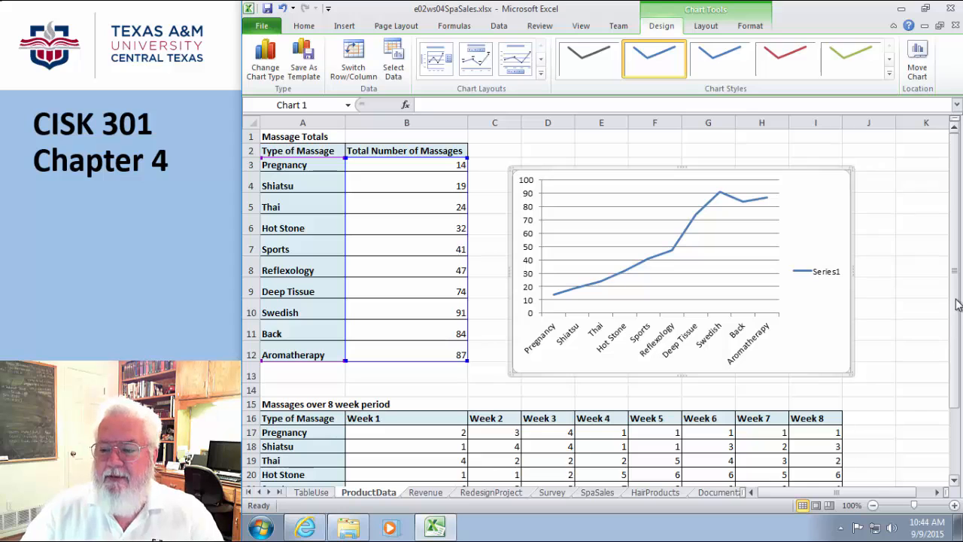
Insert a basic 2-D line chart of the eight-week massage data in A16:I26 and switch its rows and columns.
drag(957, 331, 959, 399)
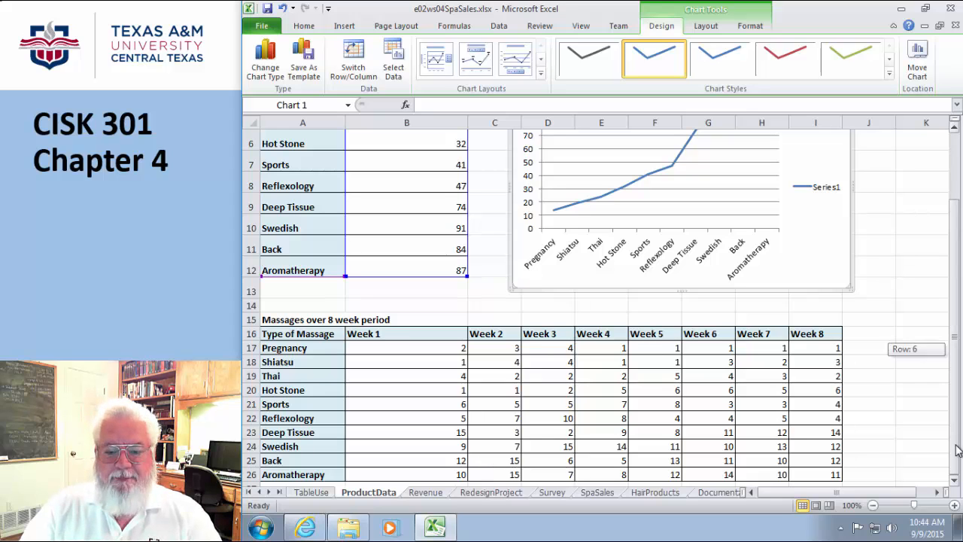
drag(265, 335, 844, 479)
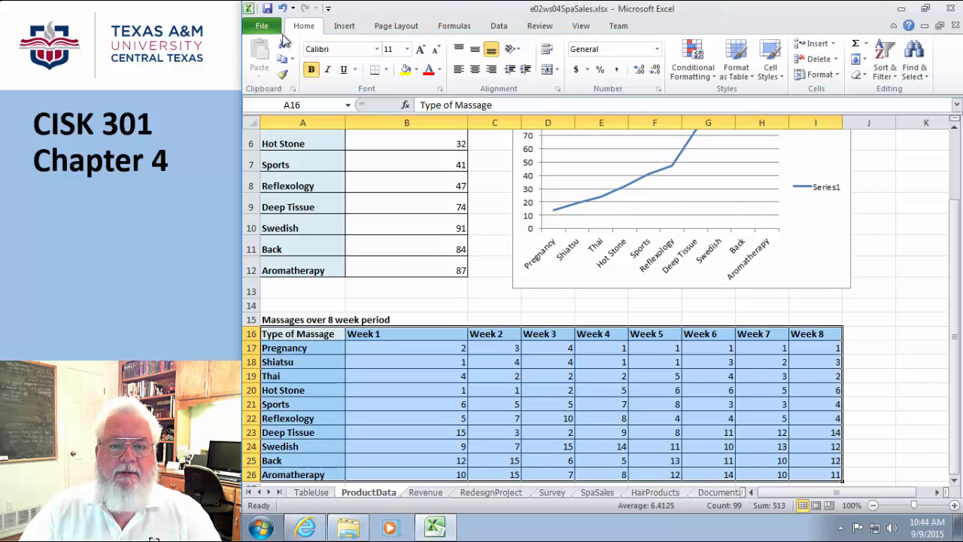
click(345, 27)
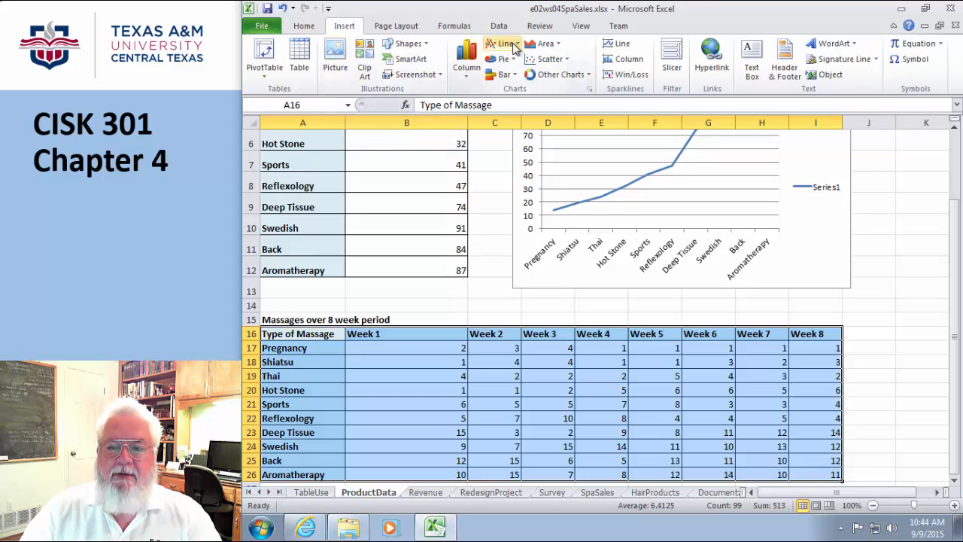
click(512, 47)
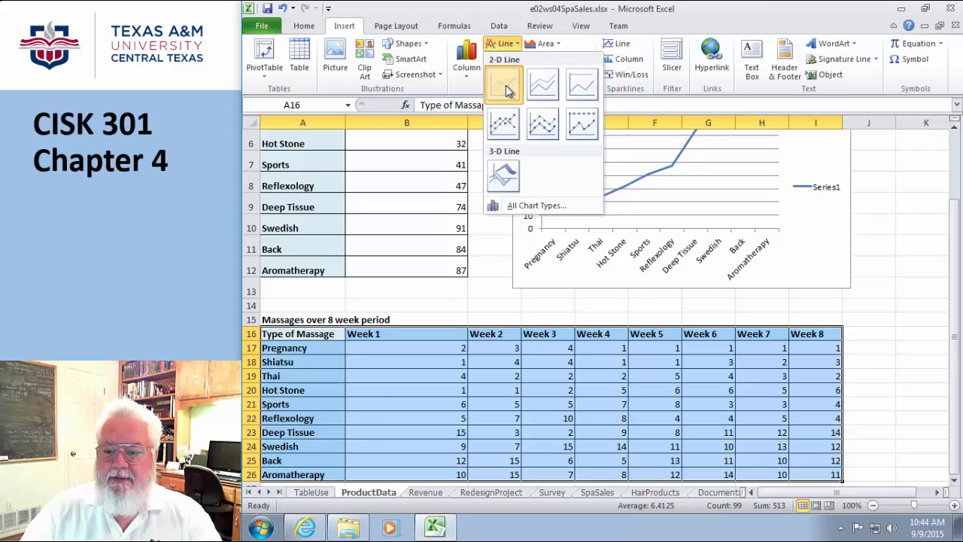
click(506, 87)
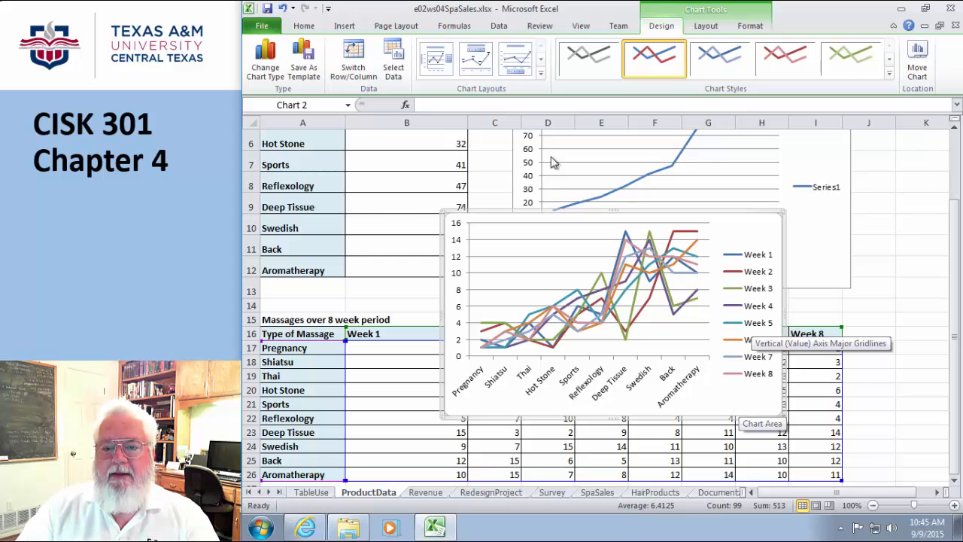
click(352, 55)
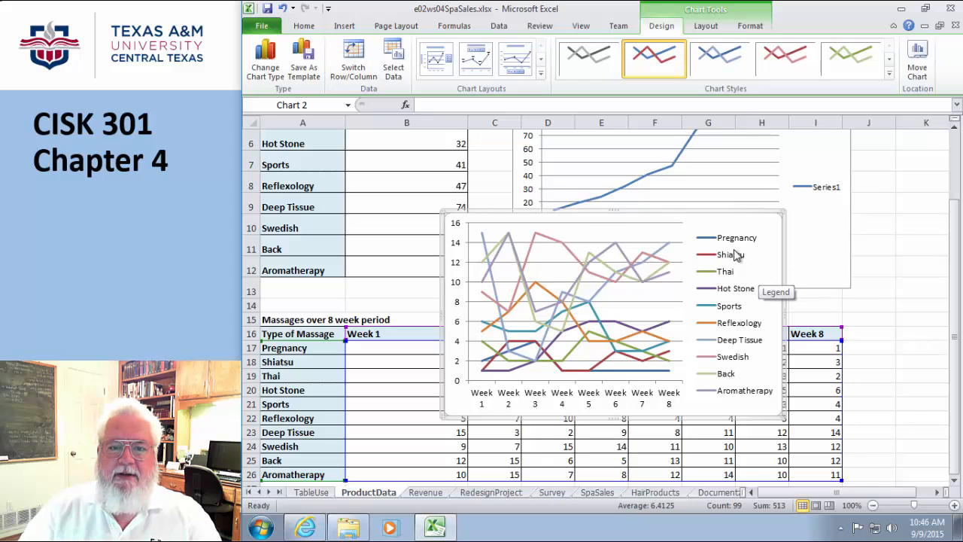
Change the eight-week massage chart to a clustered column chart and inspect the Week 6 columns.
click(264, 62)
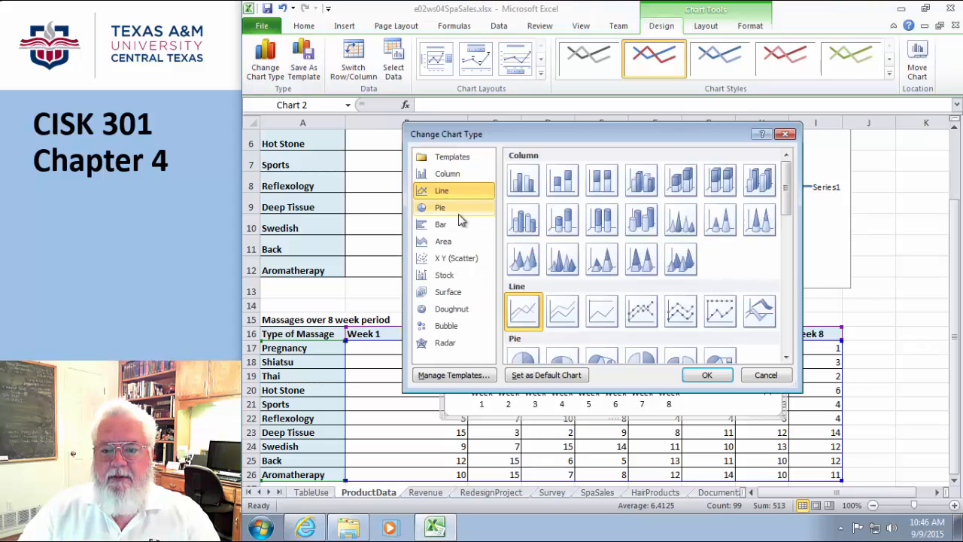
click(447, 174)
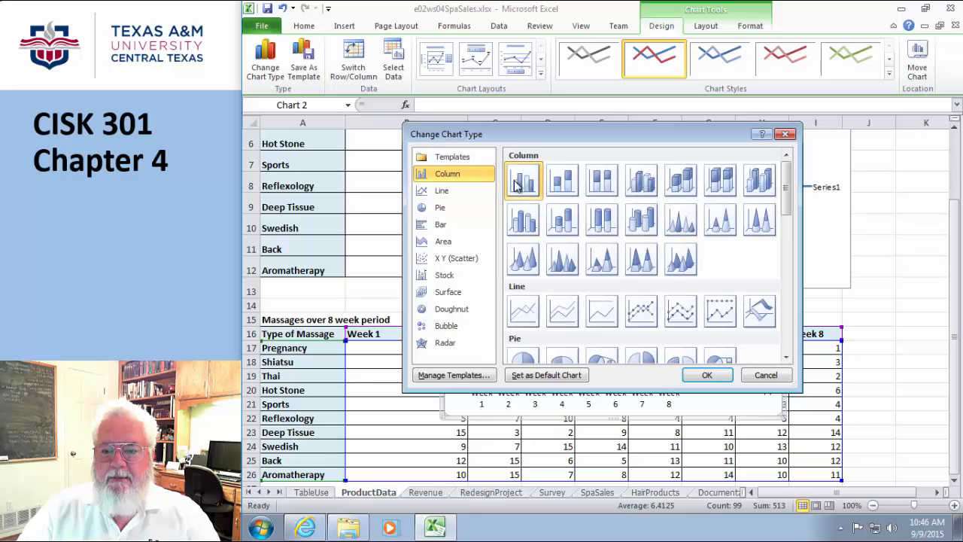
click(707, 375)
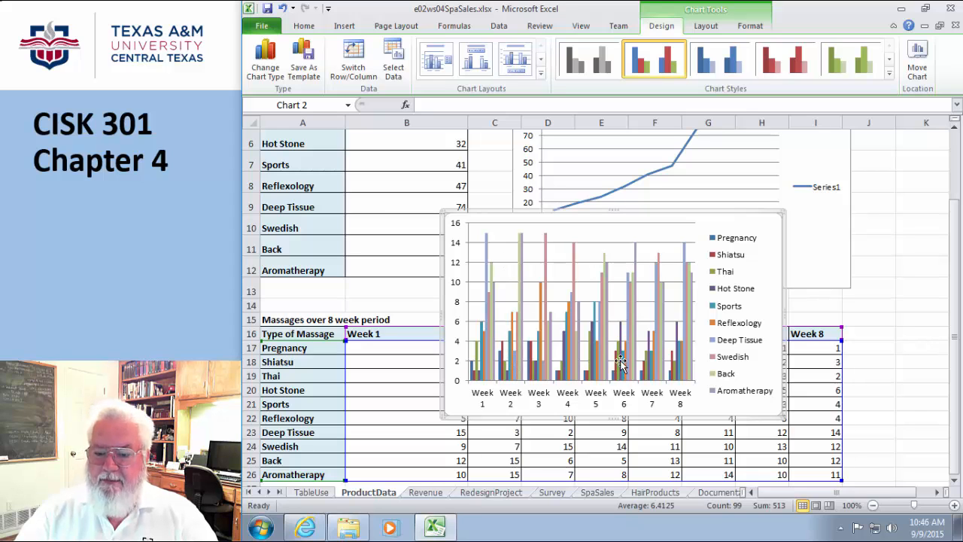
mouse_move(620, 332)
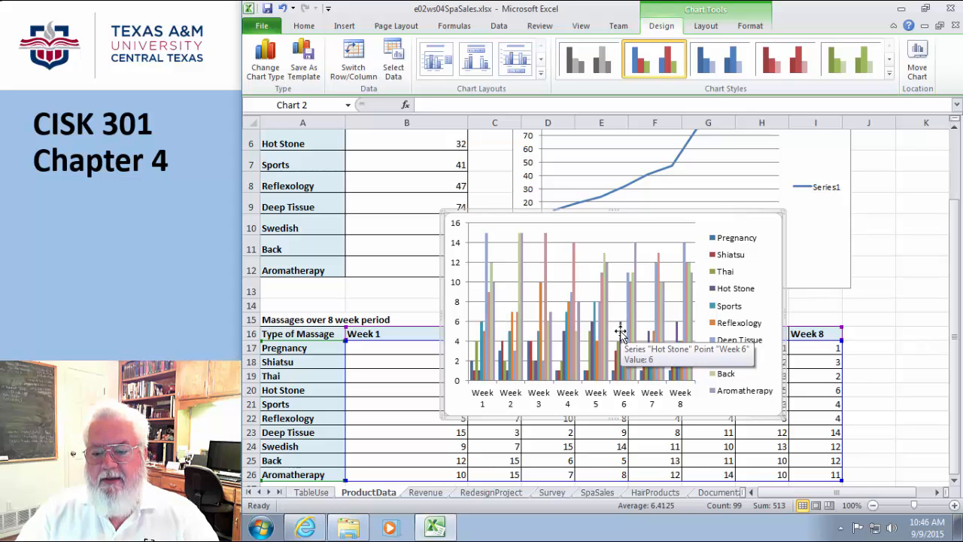
mouse_move(617, 378)
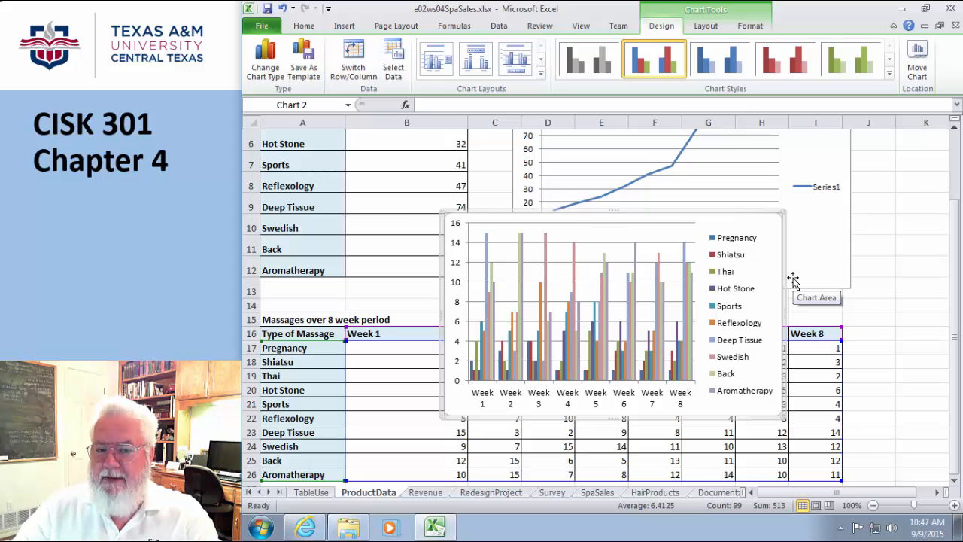
Change the eight-week massage chart to a clustered bar chart.
click(266, 65)
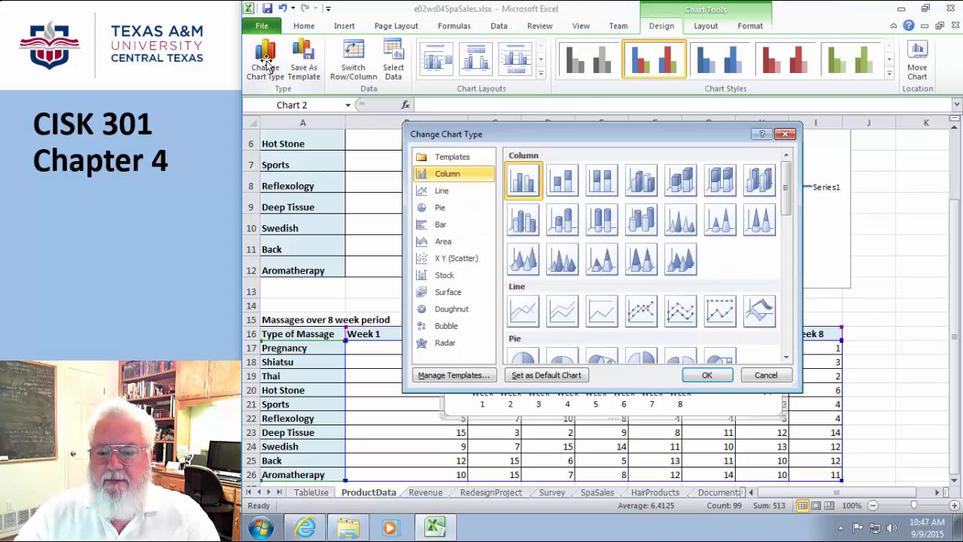
click(438, 225)
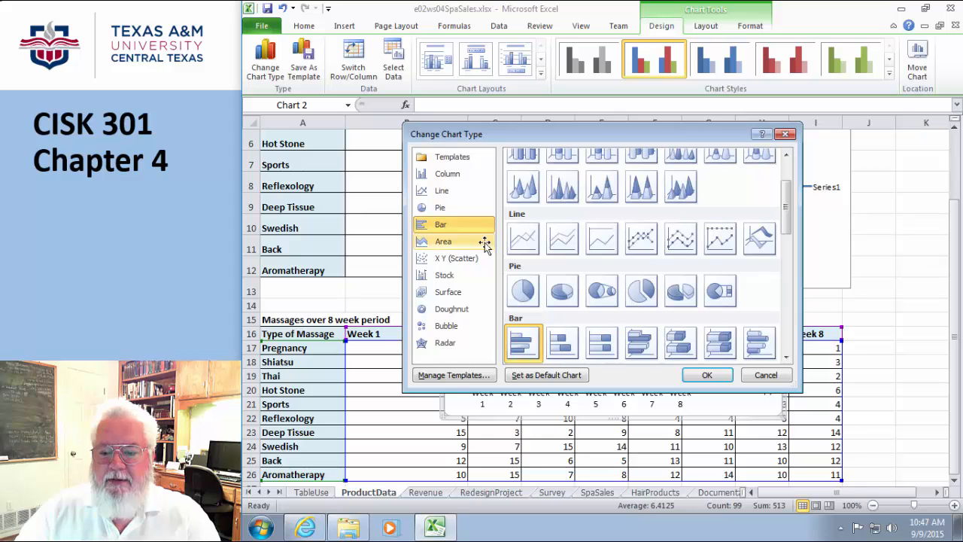
click(708, 375)
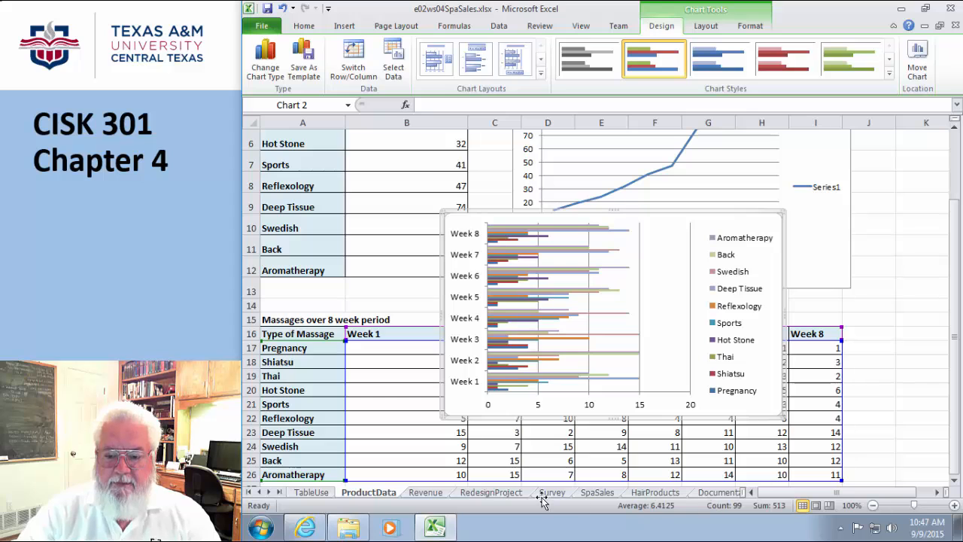
On the RedesignProject sheet, insert a 2-D stacked bar chart from A3:D8 and move it clear of the data table.
click(489, 492)
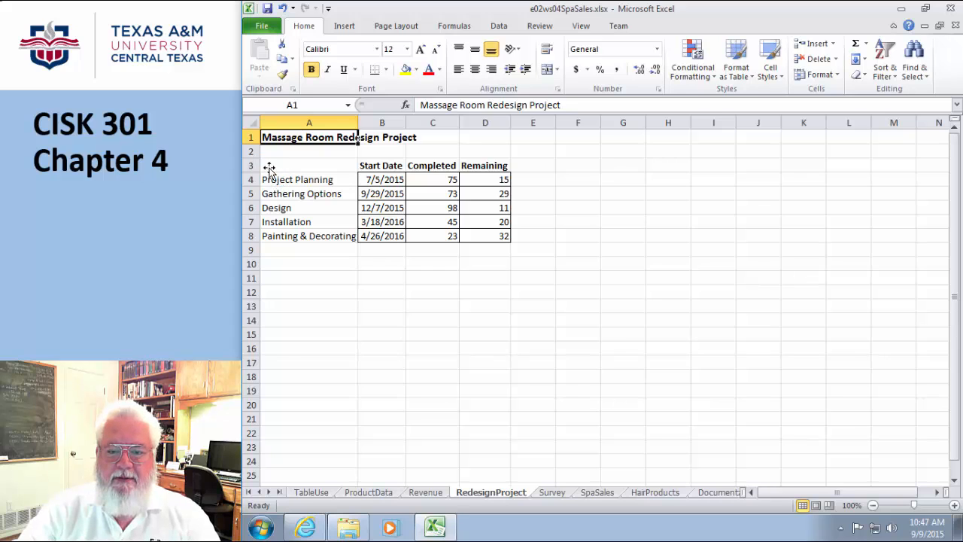
drag(269, 167, 481, 236)
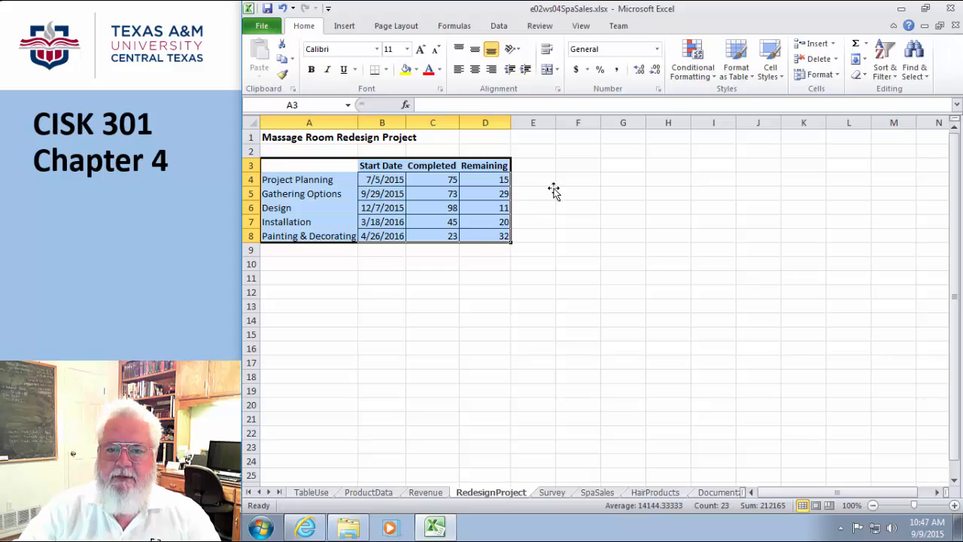
click(346, 26)
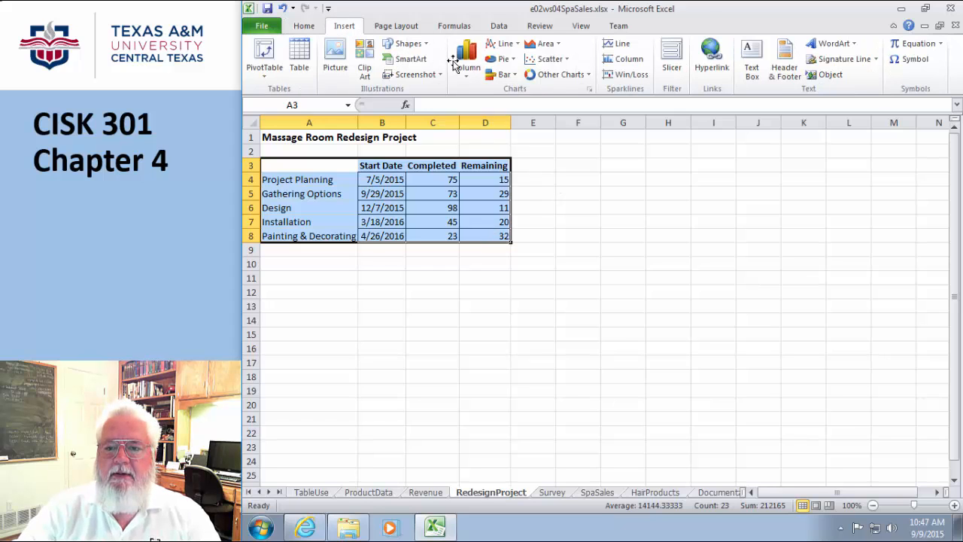
click(503, 75)
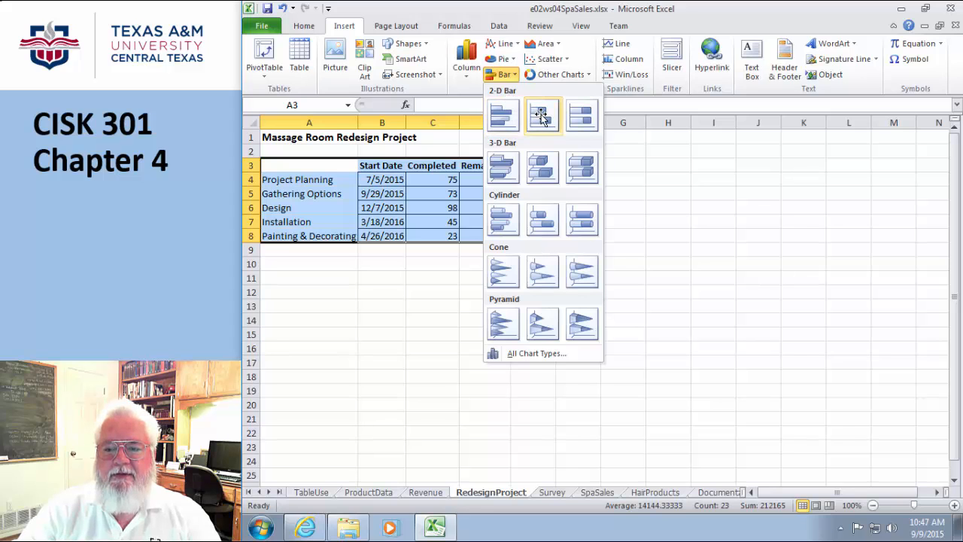
click(542, 117)
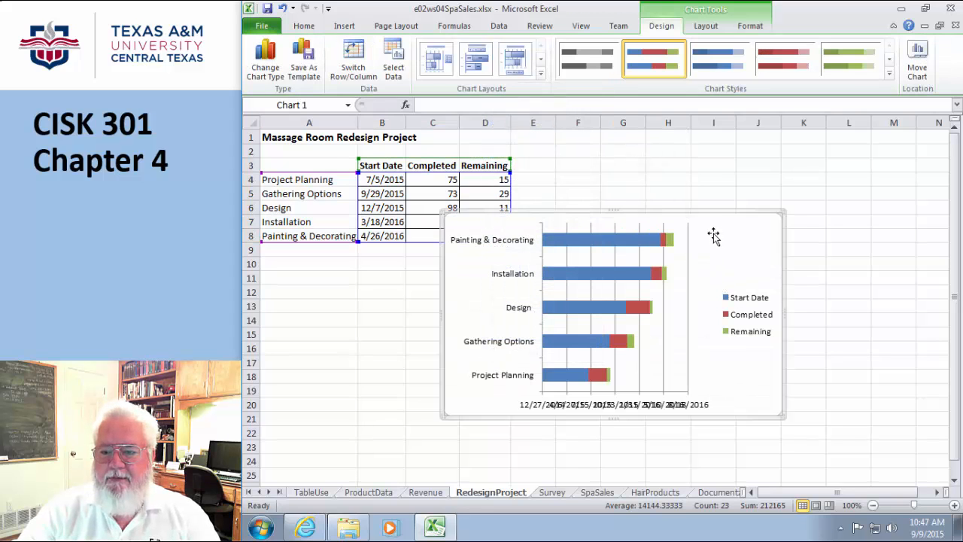
drag(709, 216, 796, 198)
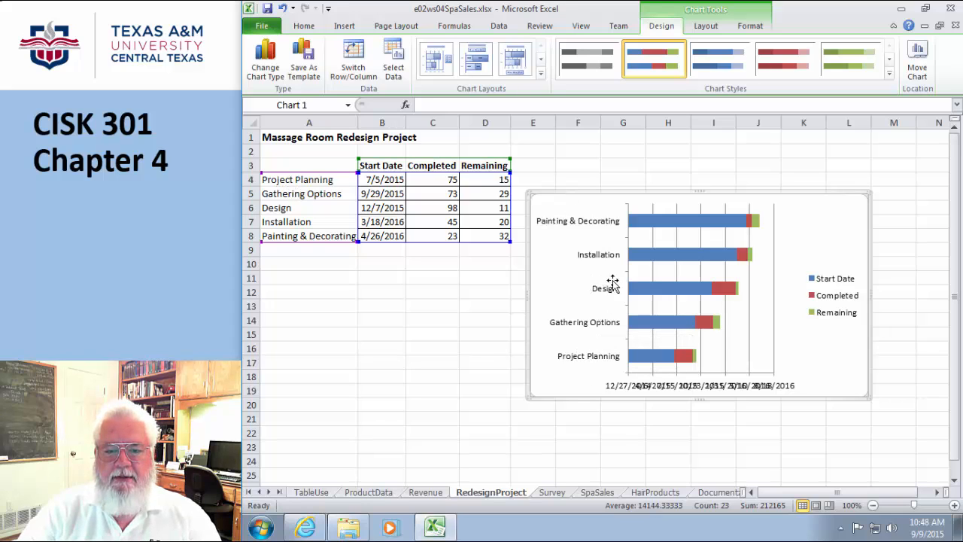
Set the redesign project chart's vertical category axis to show its categories in reverse order.
click(588, 223)
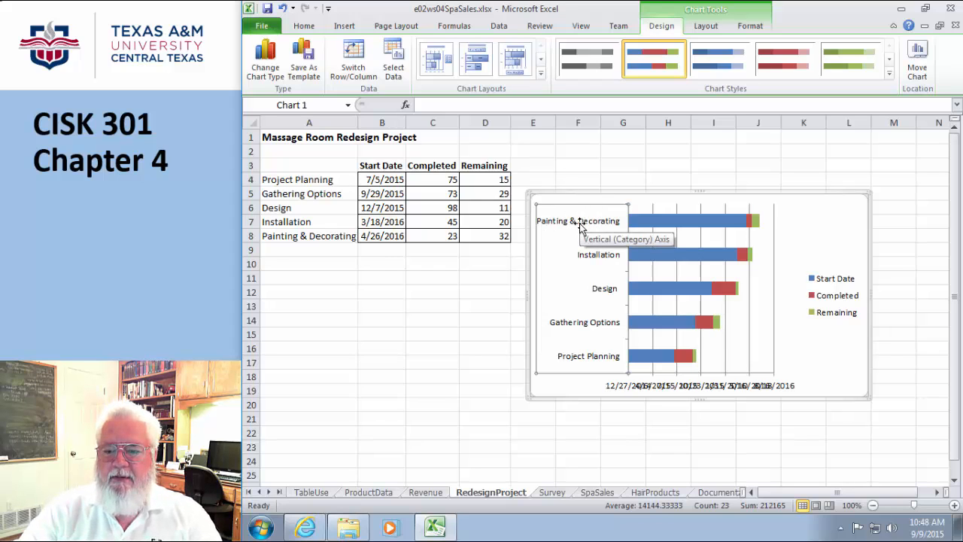
right_click(581, 226)
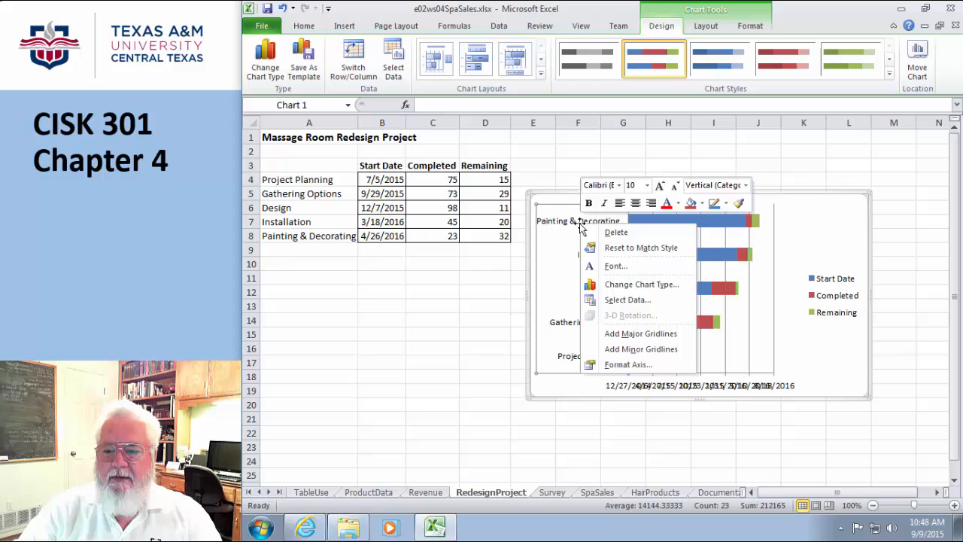
click(612, 366)
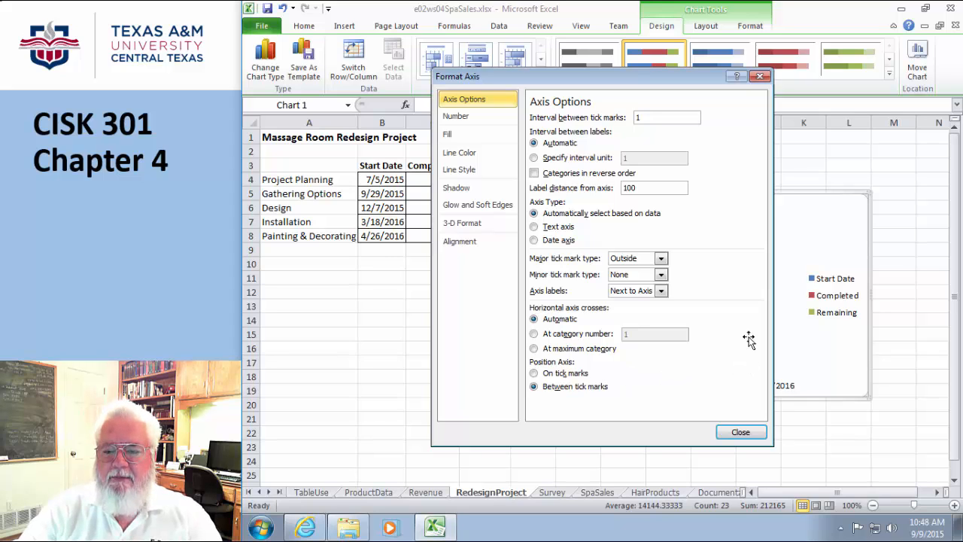
click(535, 173)
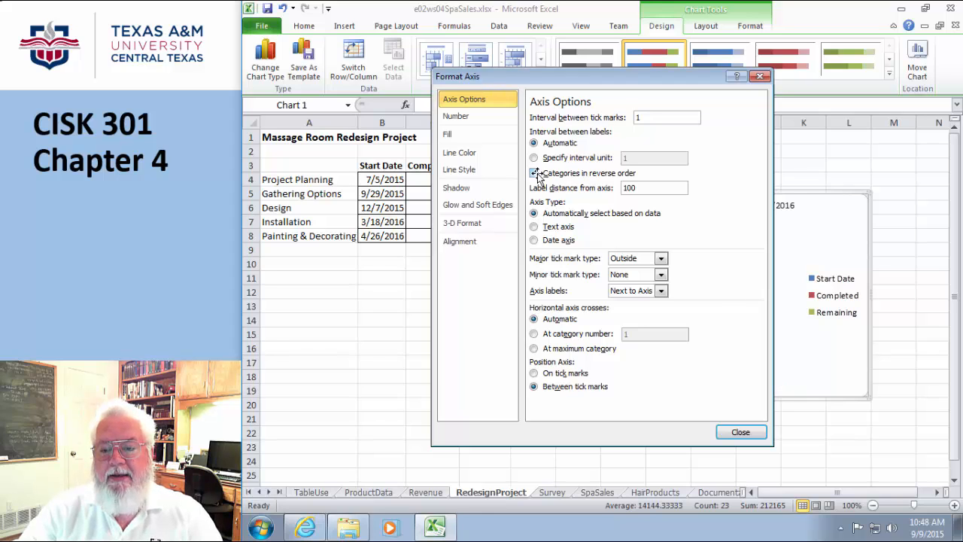
click(739, 432)
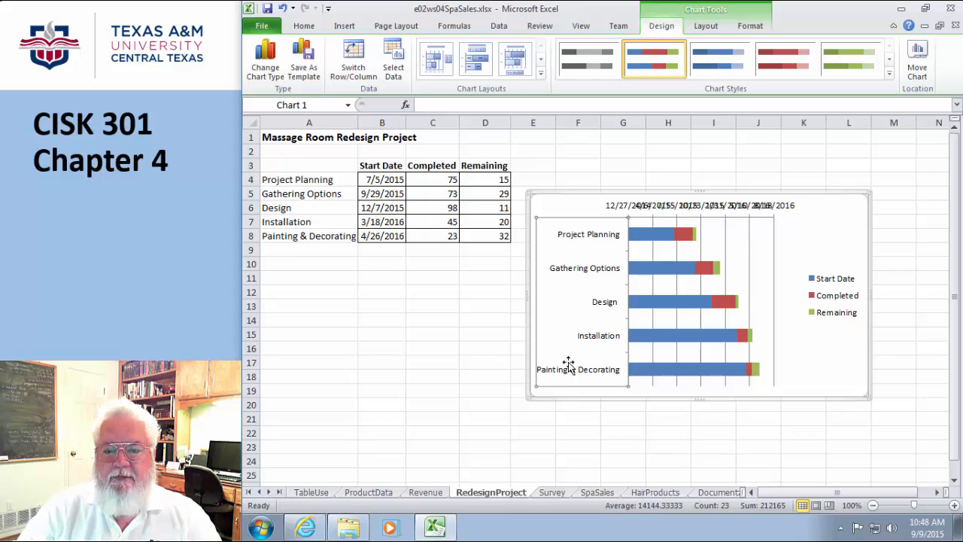
Inspect the redesign chart's Start Date, Completed and Remaining series, and set the Start Date series to No fill.
mouse_move(649, 235)
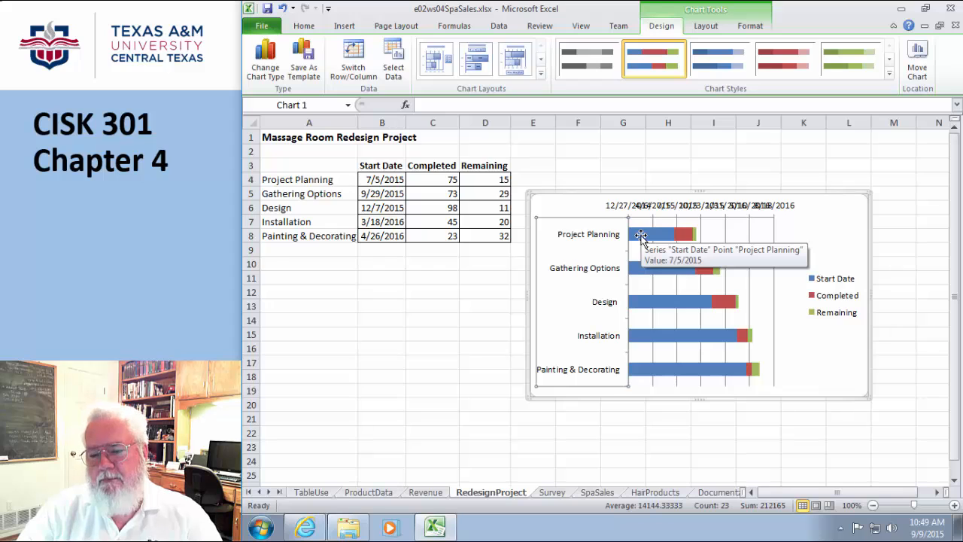
mouse_move(689, 238)
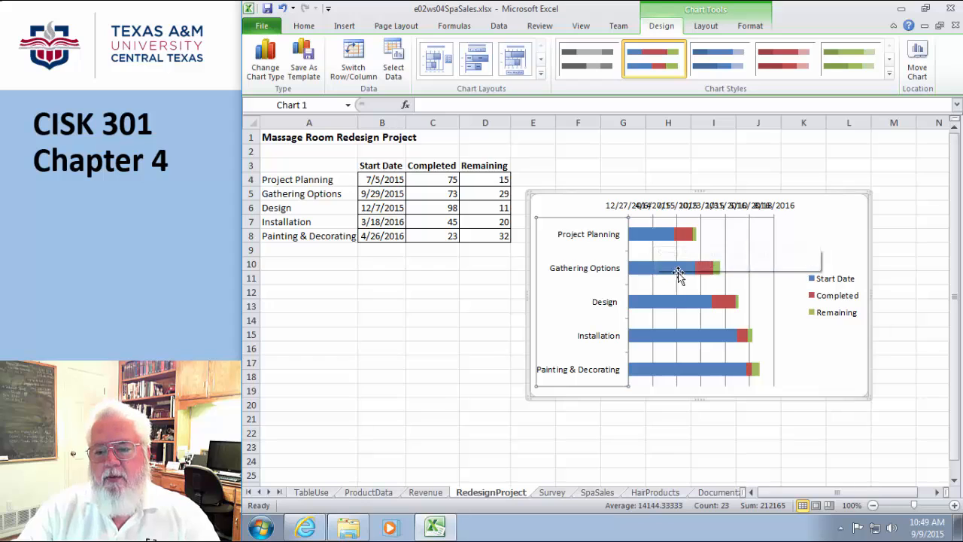
click(651, 236)
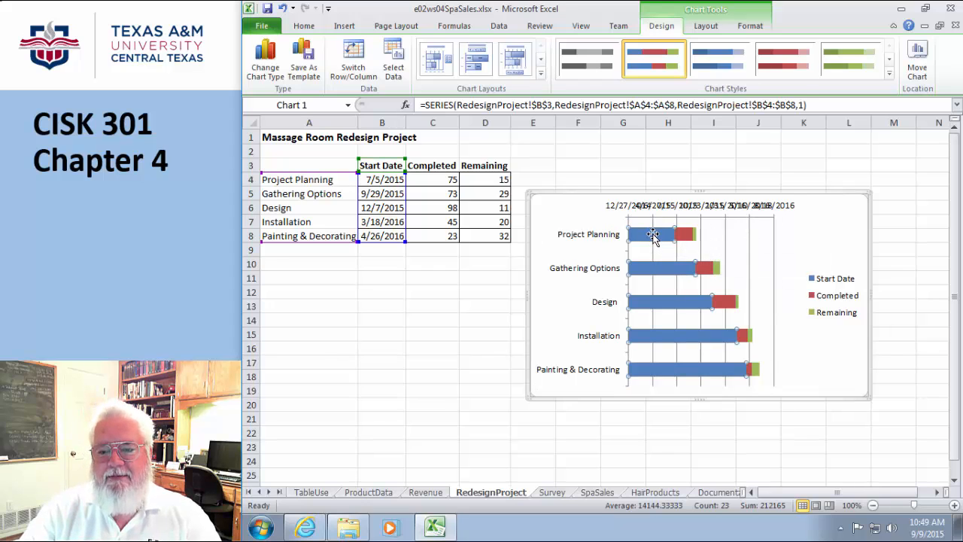
click(681, 234)
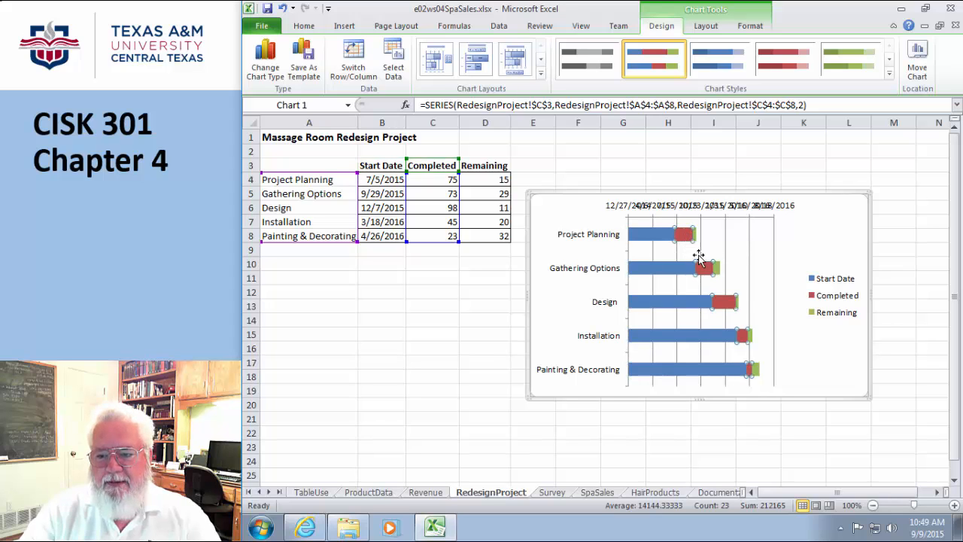
click(716, 268)
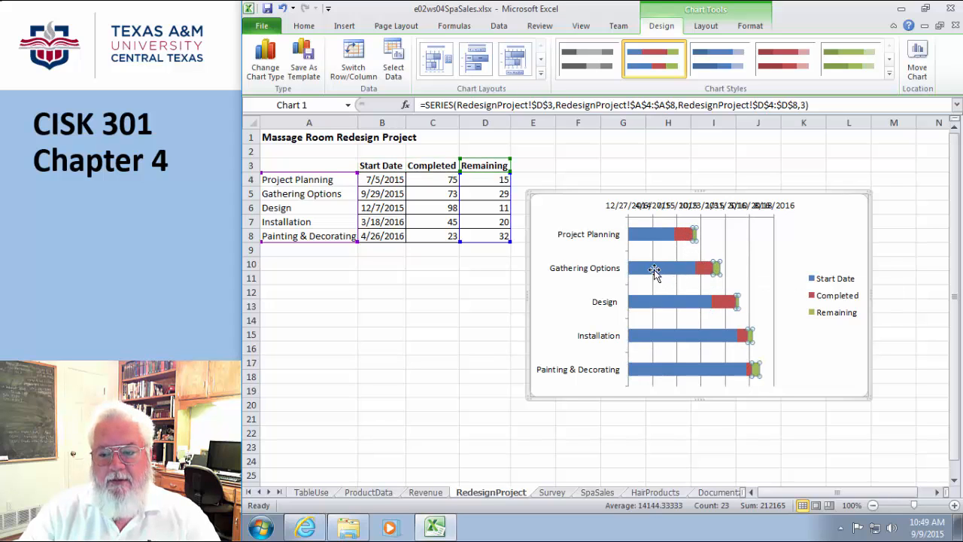
click(653, 271)
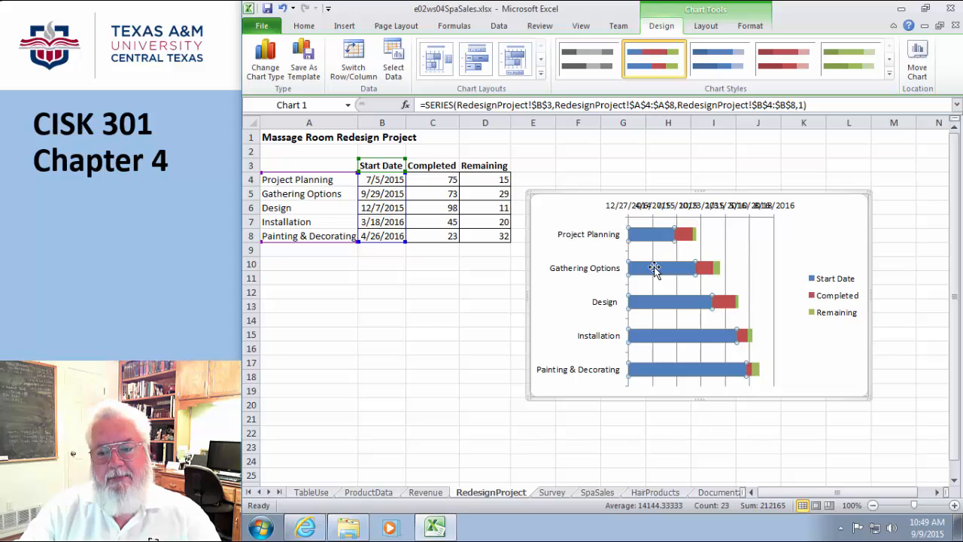
right_click(654, 270)
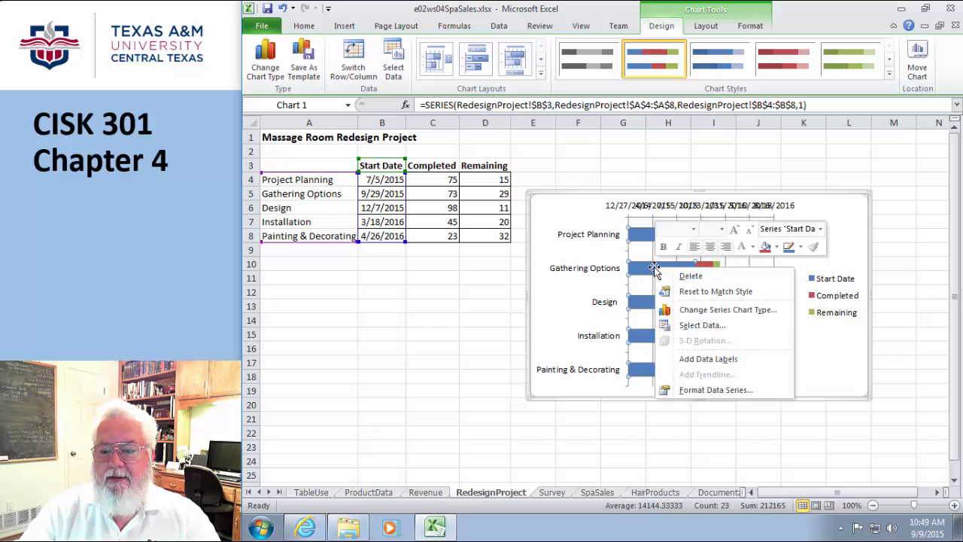
click(692, 391)
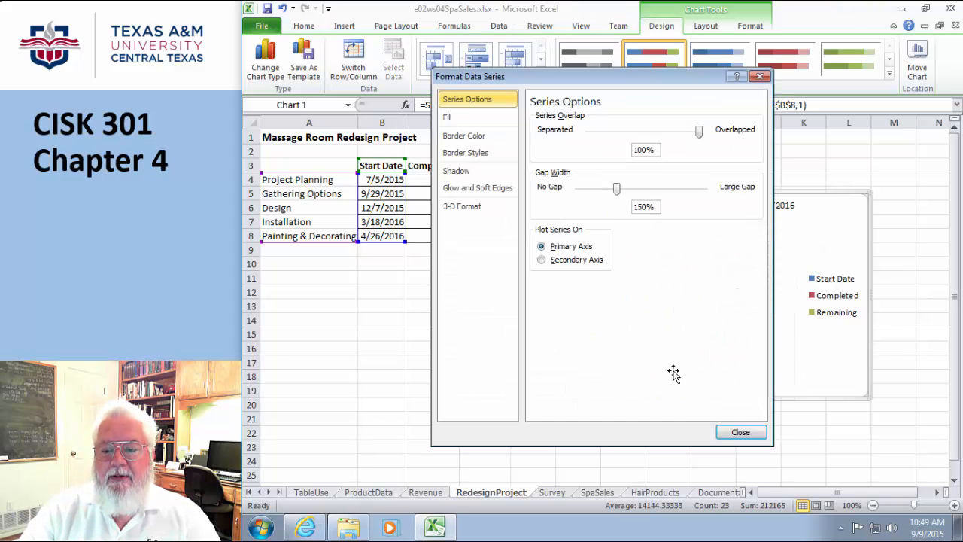
click(466, 119)
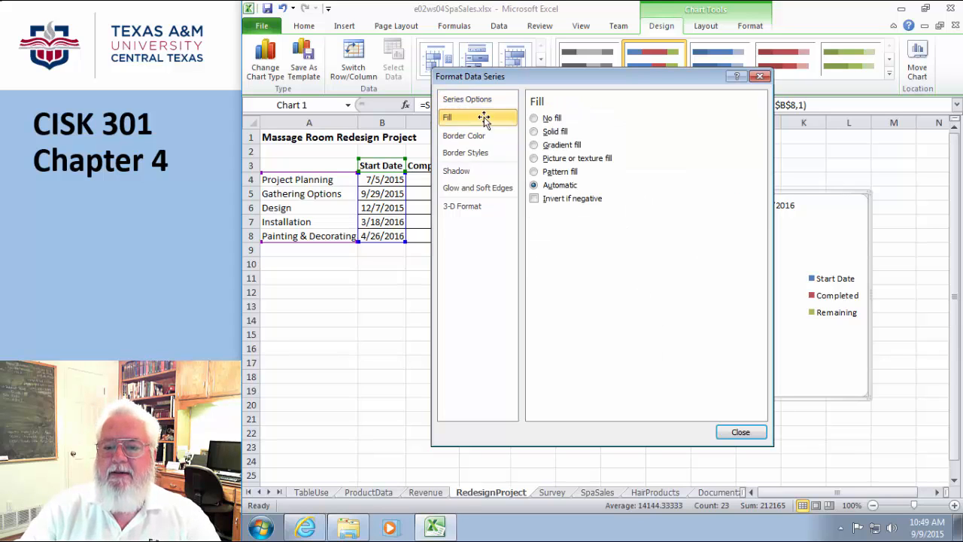
click(534, 118)
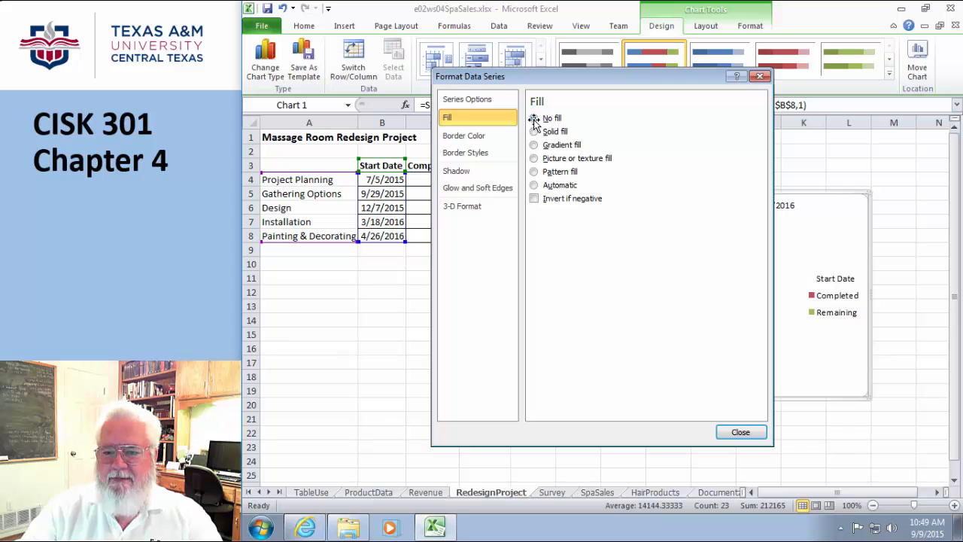
click(740, 432)
click(795, 450)
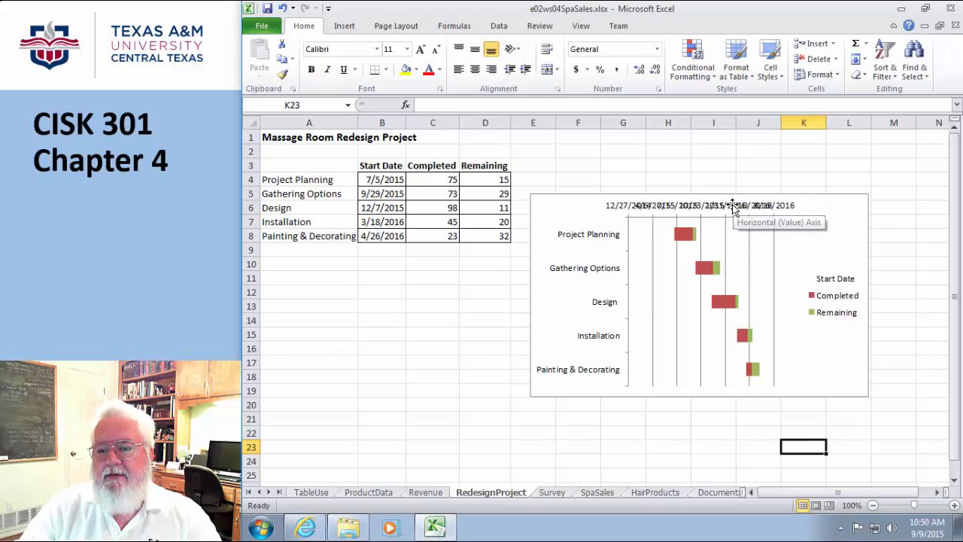
Rotate the date labels on the redesign chart's horizontal value axis to a custom angle of 45 degrees.
click(710, 208)
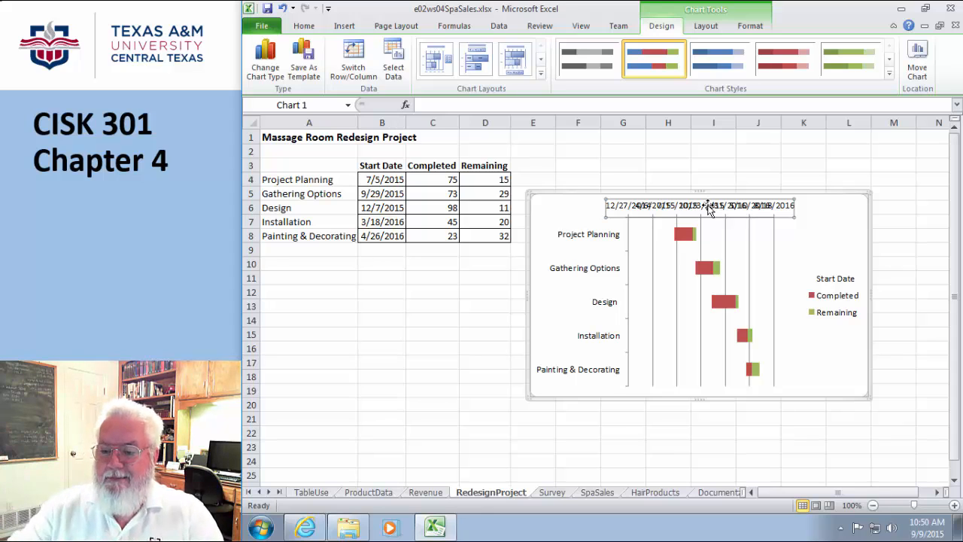
right_click(709, 209)
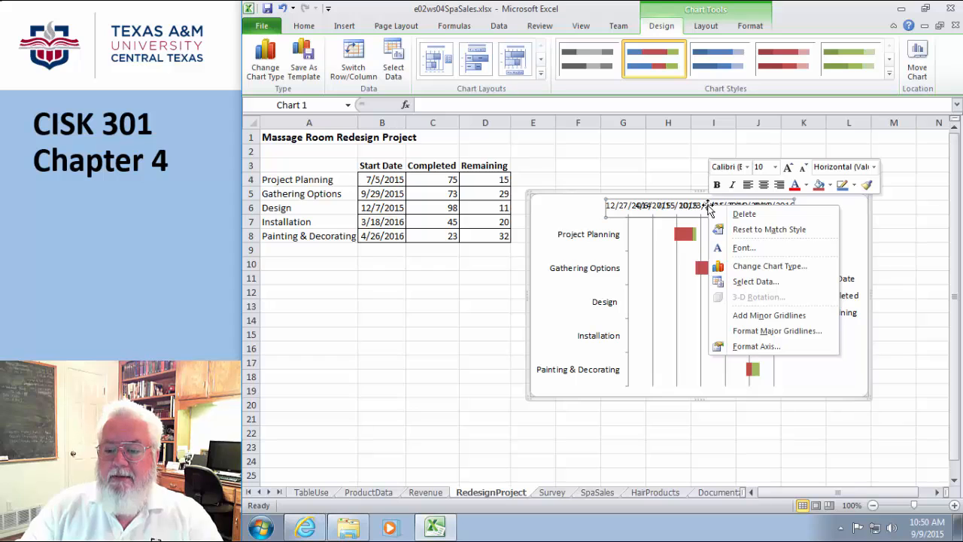
click(742, 347)
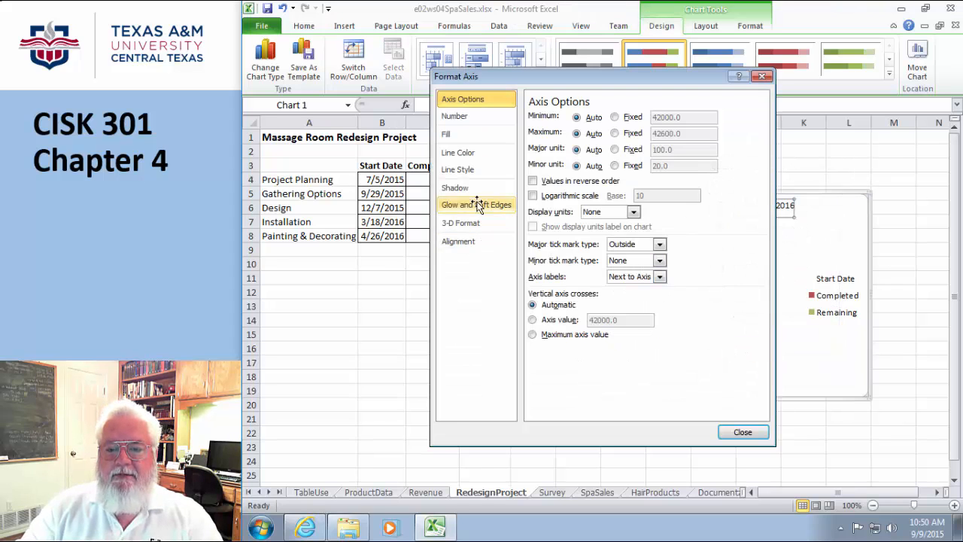
click(462, 244)
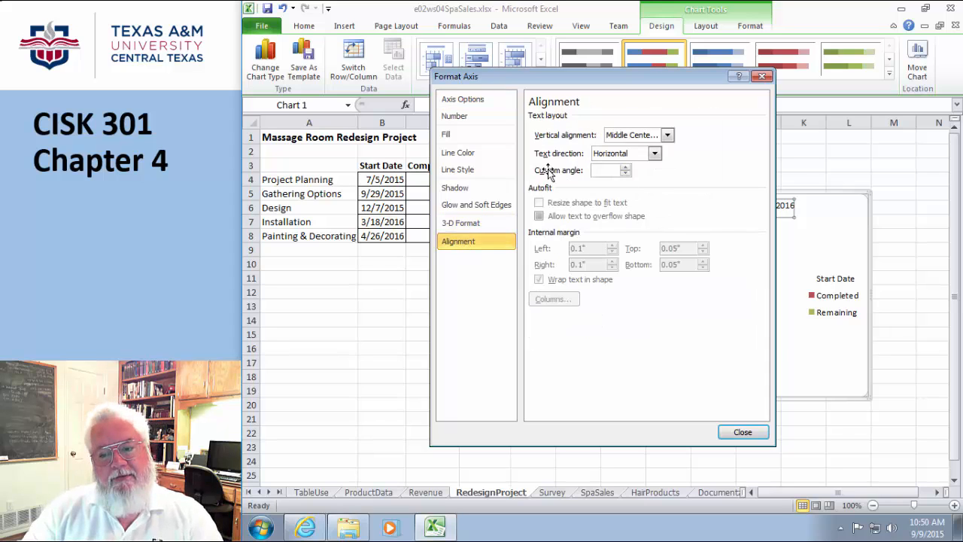
click(599, 172)
text(4)
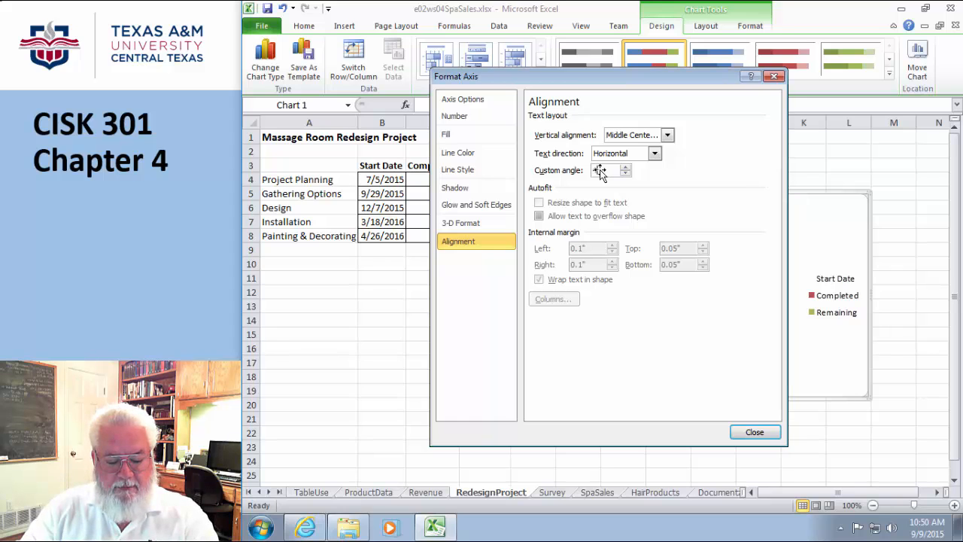
text(5)
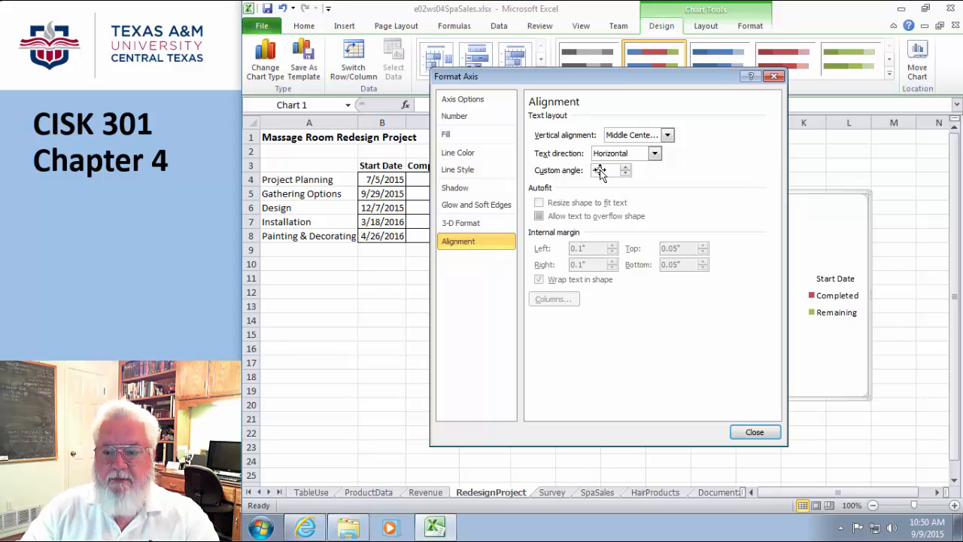
click(754, 432)
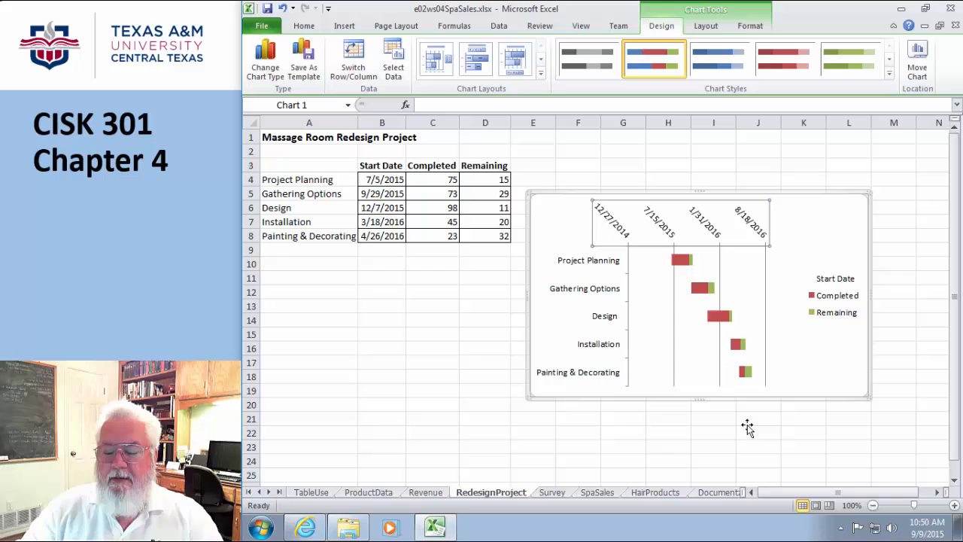
click(850, 447)
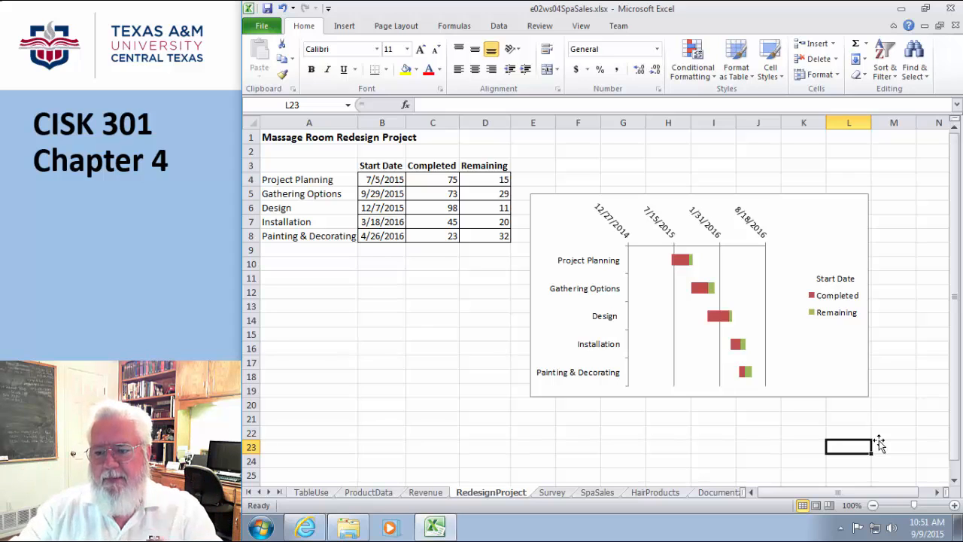
click(830, 279)
right_click(830, 279)
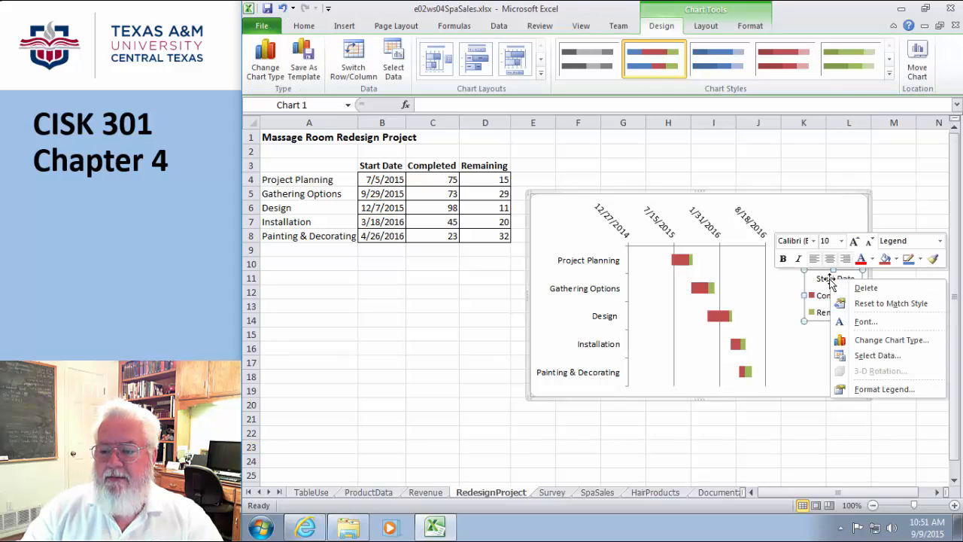
click(875, 389)
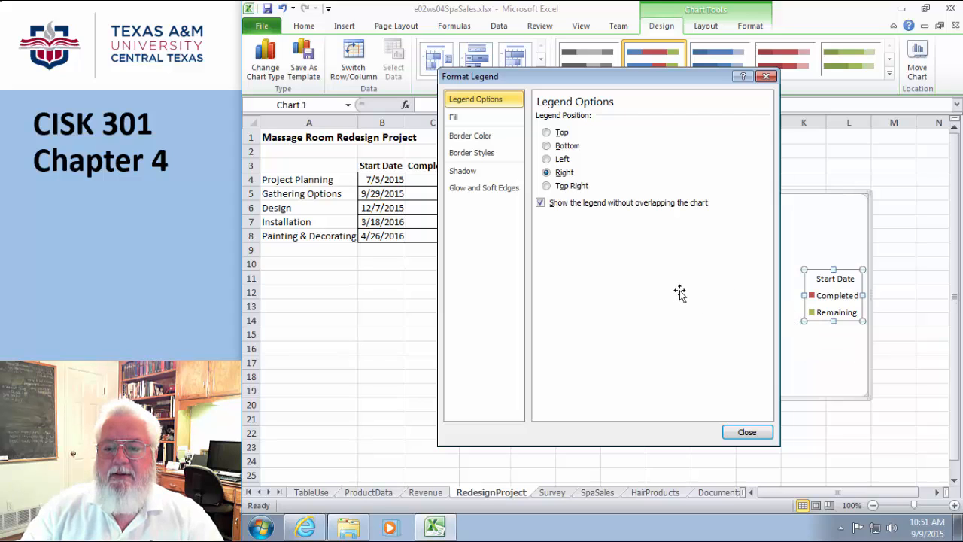
click(764, 77)
Delete only the Start Date entry from the redesign chart's legend, keeping the Completed and Remaining entries.
click(832, 281)
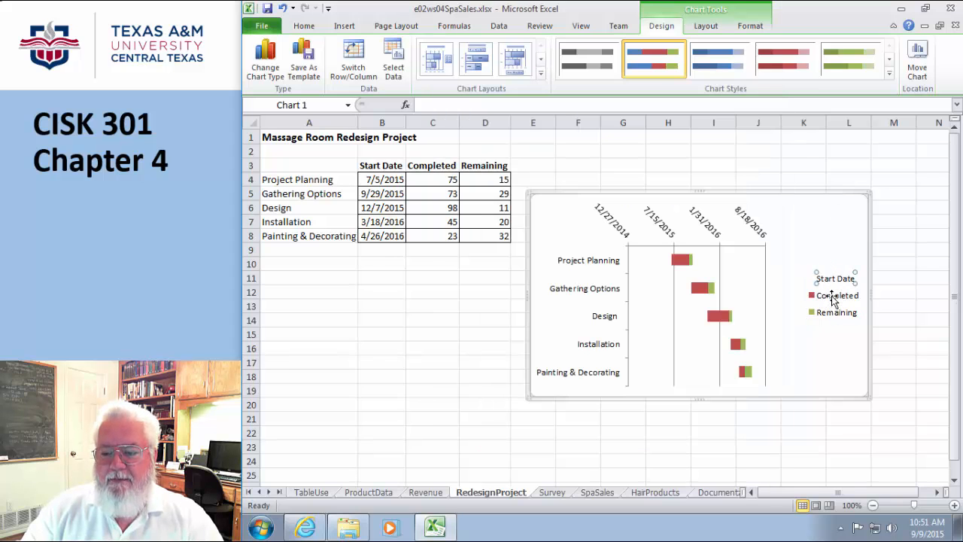
click(833, 314)
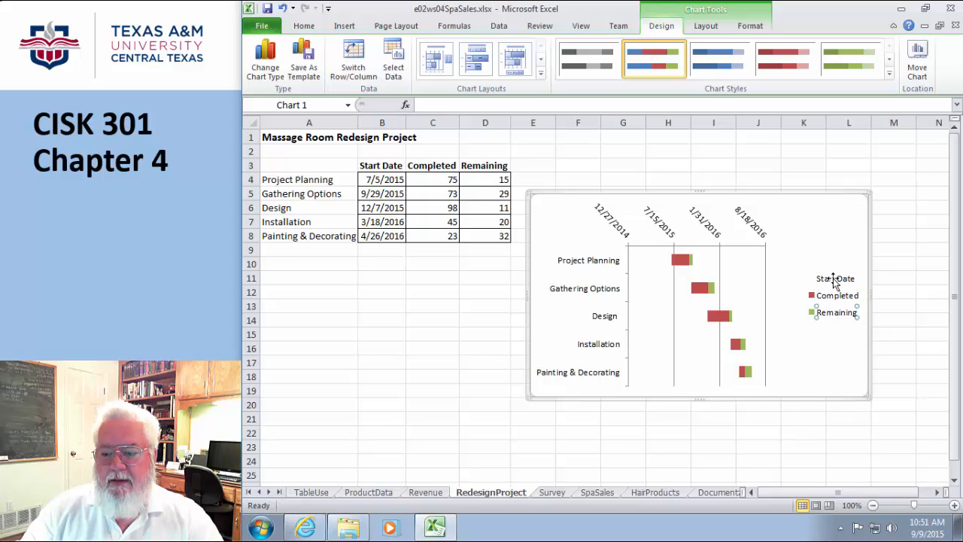
click(834, 281)
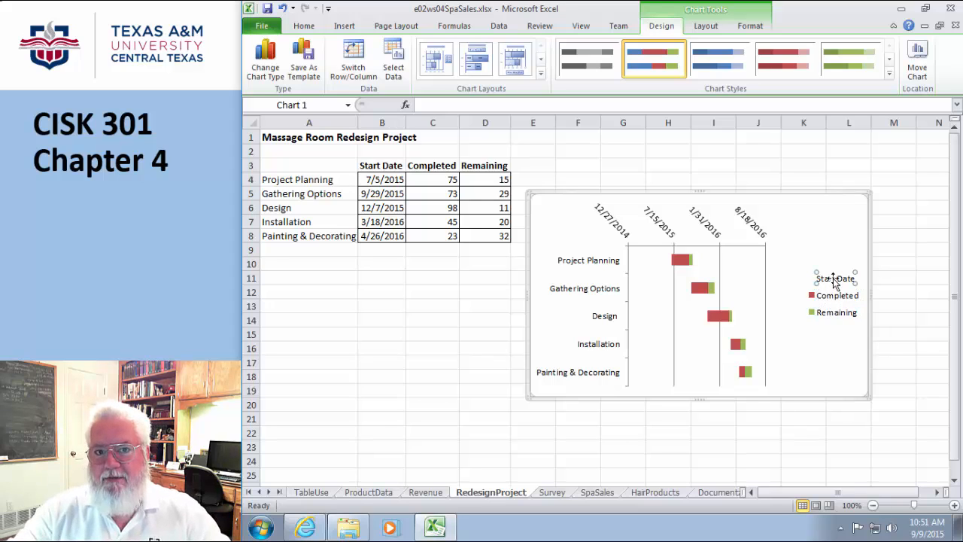
key(Delete)
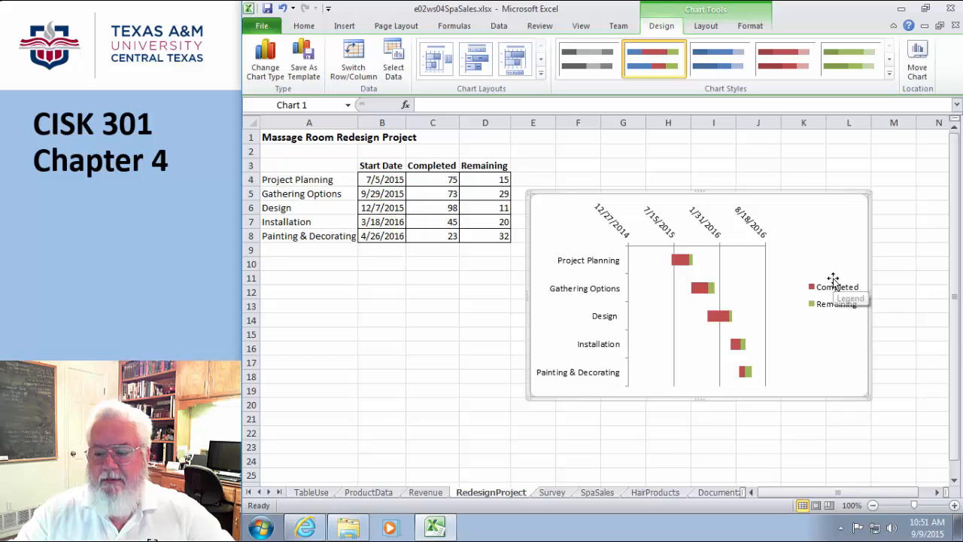
click(901, 365)
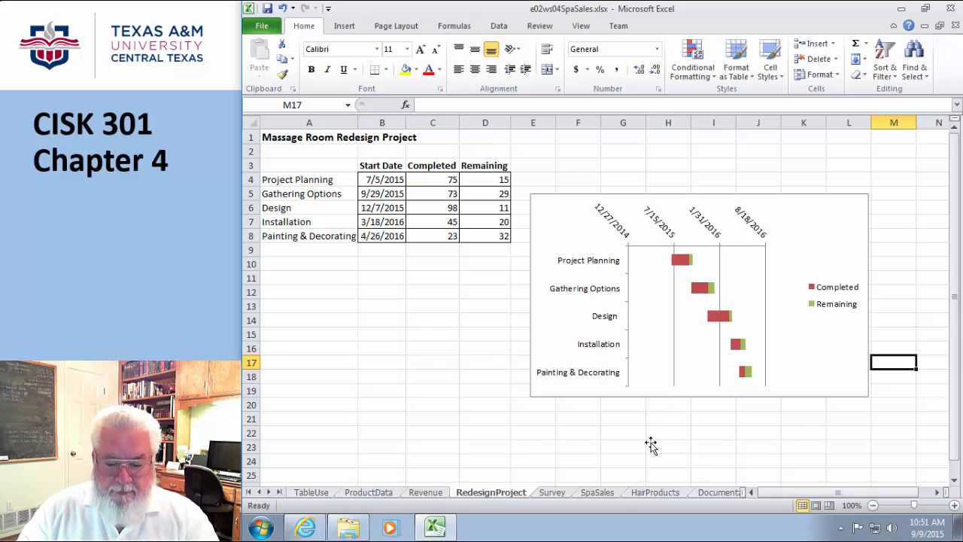
On the Survey sheet, insert a markers-only scatter chart from the Age and Temp data in A2:B53 and move it clear of the table.
click(552, 493)
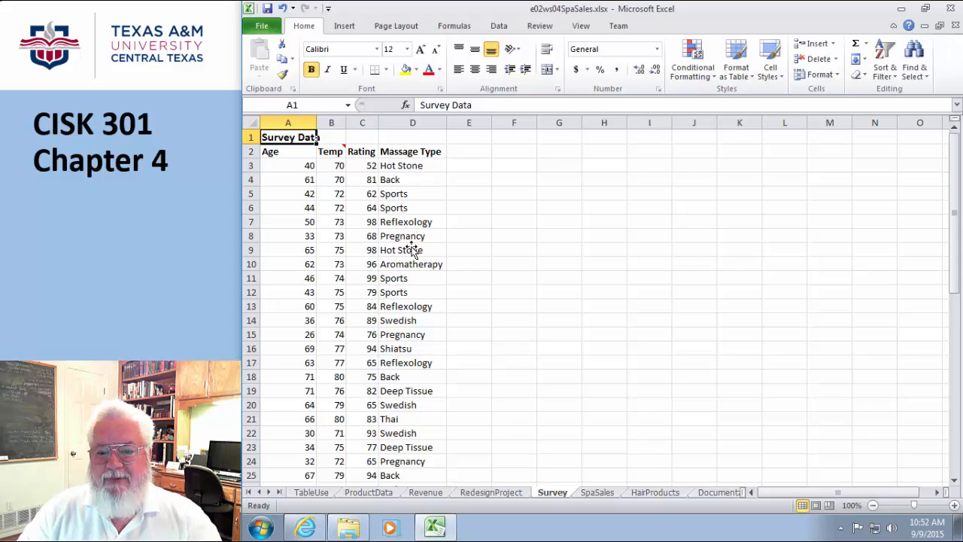
scroll(416, 251, down, 4)
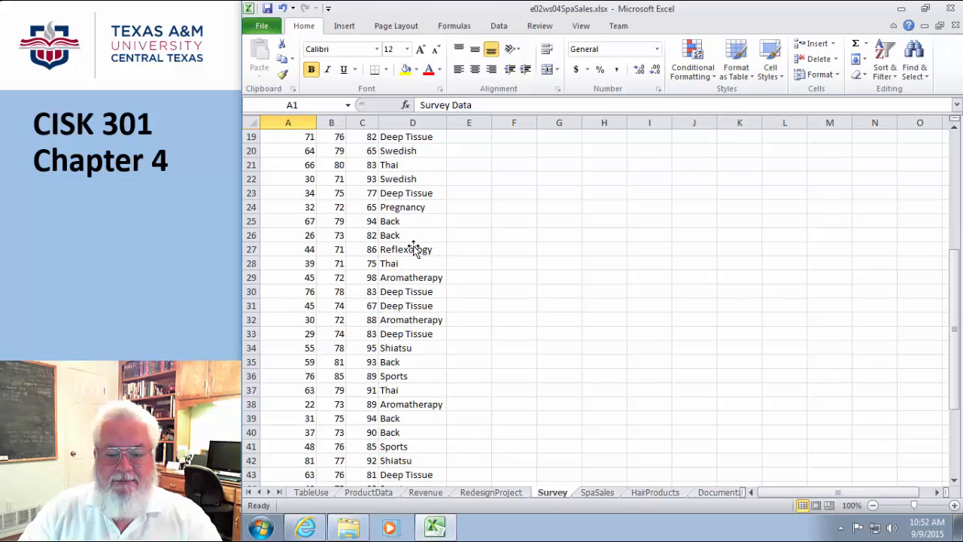
scroll(416, 251, down, 6)
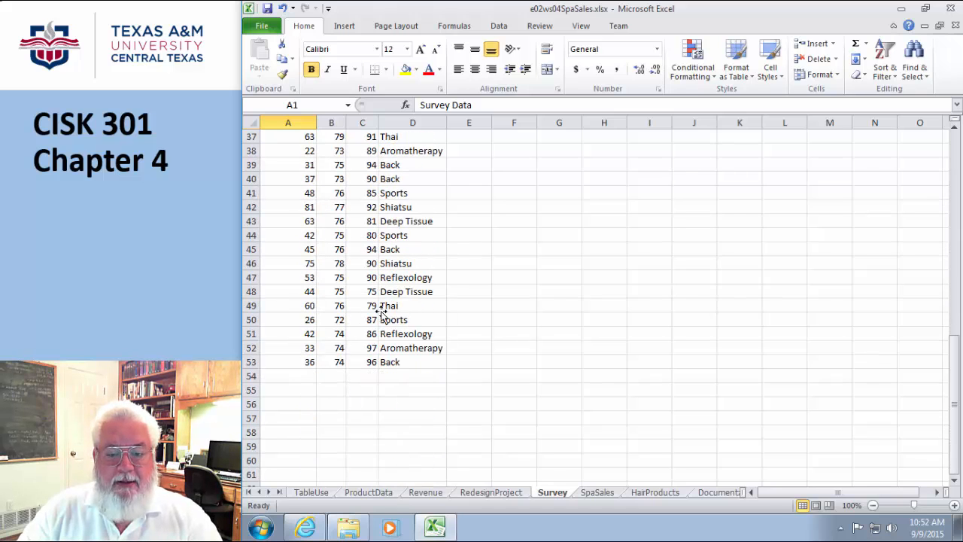
scroll(422, 301, up, 12)
drag(271, 155, 325, 462)
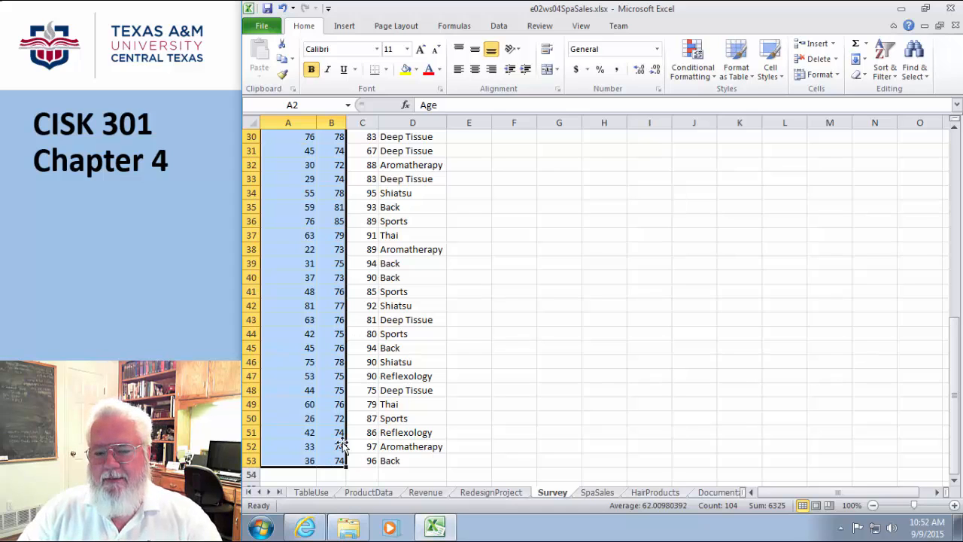
scroll(324, 422, up, 10)
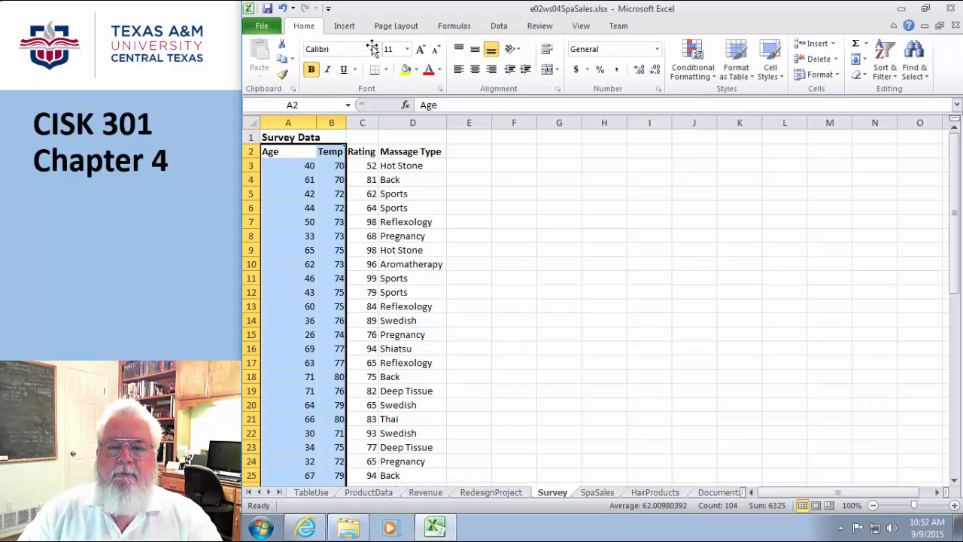
click(346, 28)
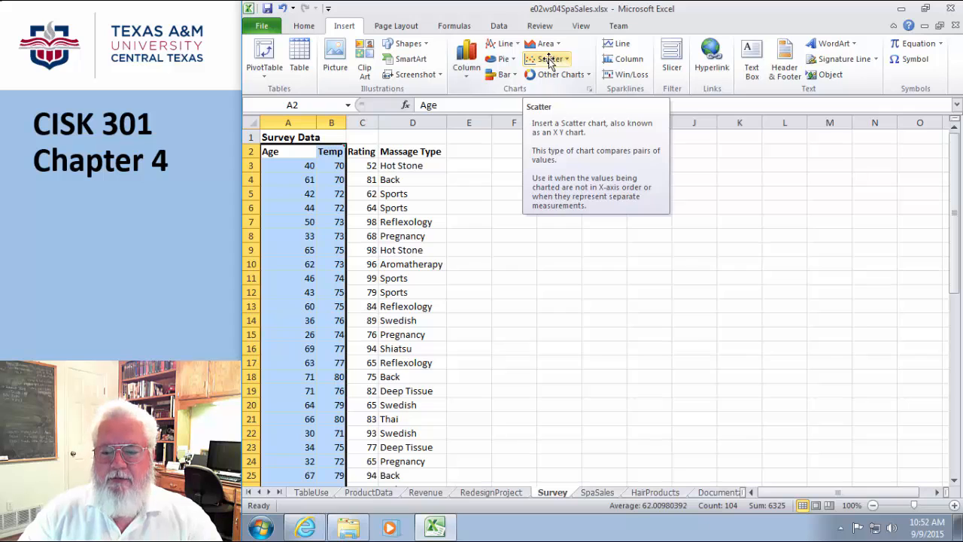
click(549, 61)
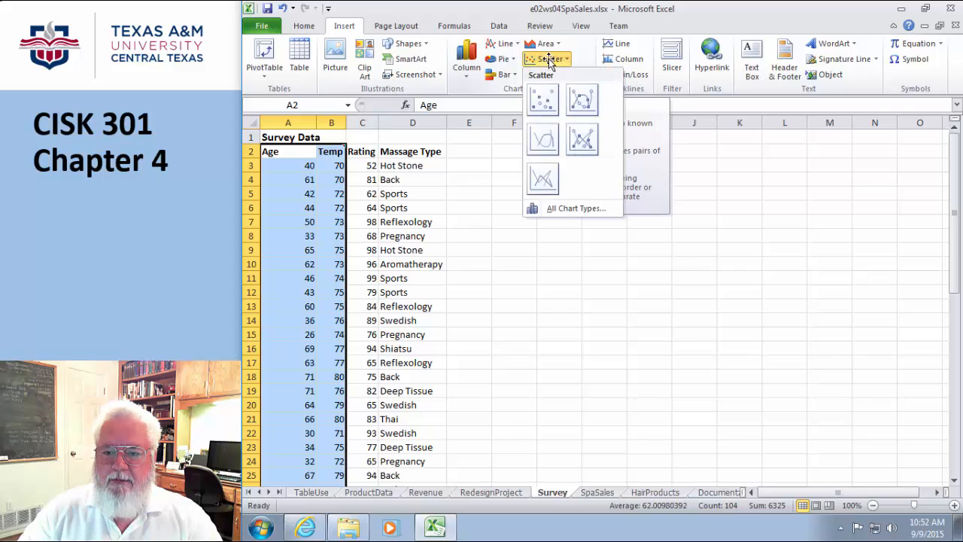
click(543, 100)
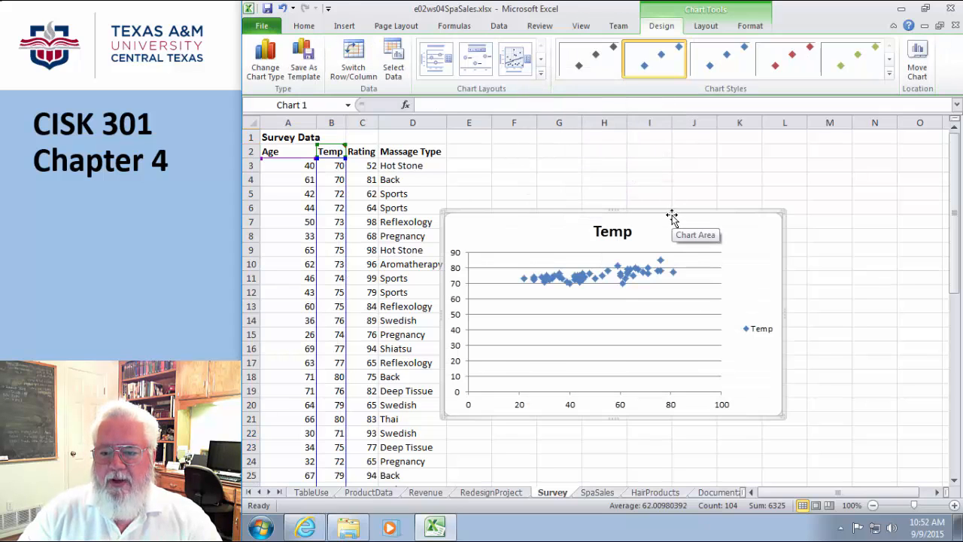
drag(672, 217, 730, 184)
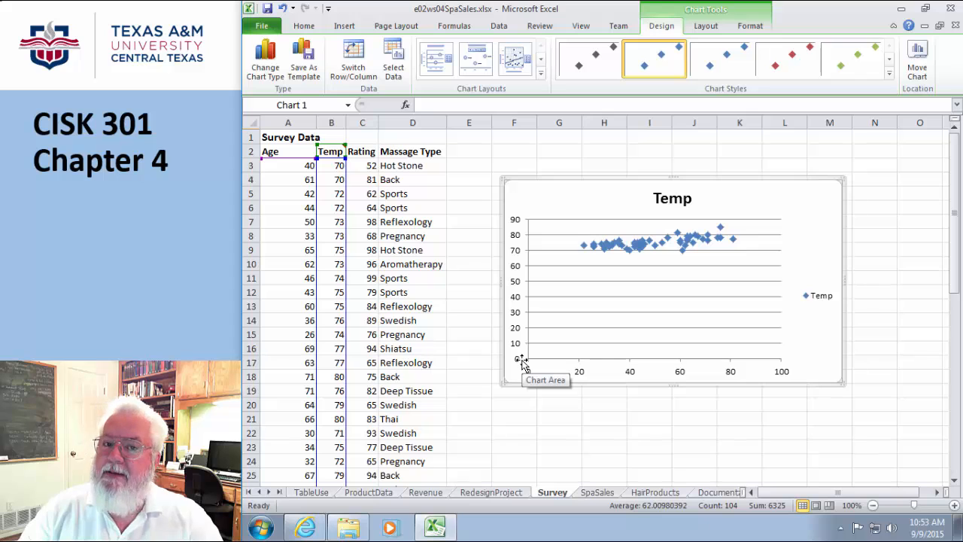
Set the minimum of the Temp scatter chart's vertical value axis to a fixed 60.
click(517, 266)
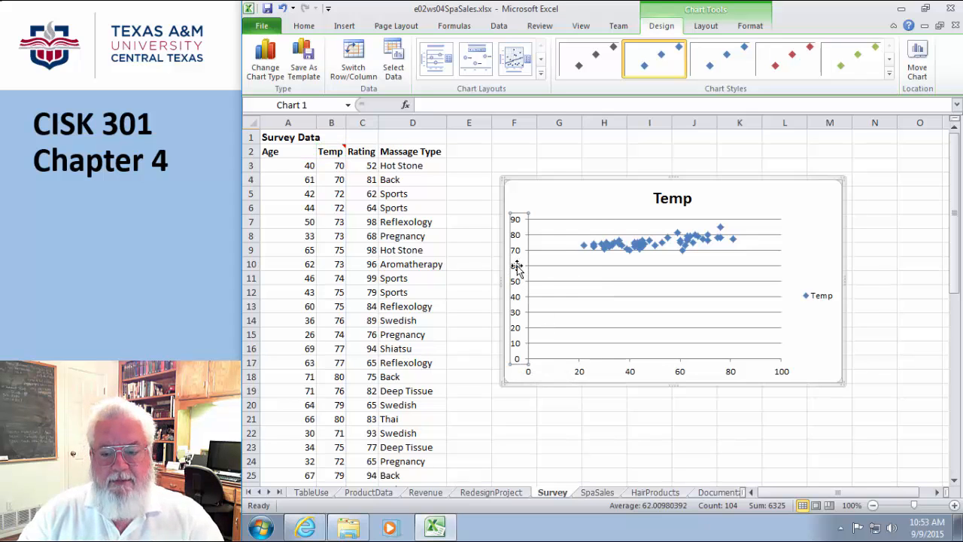
right_click(517, 267)
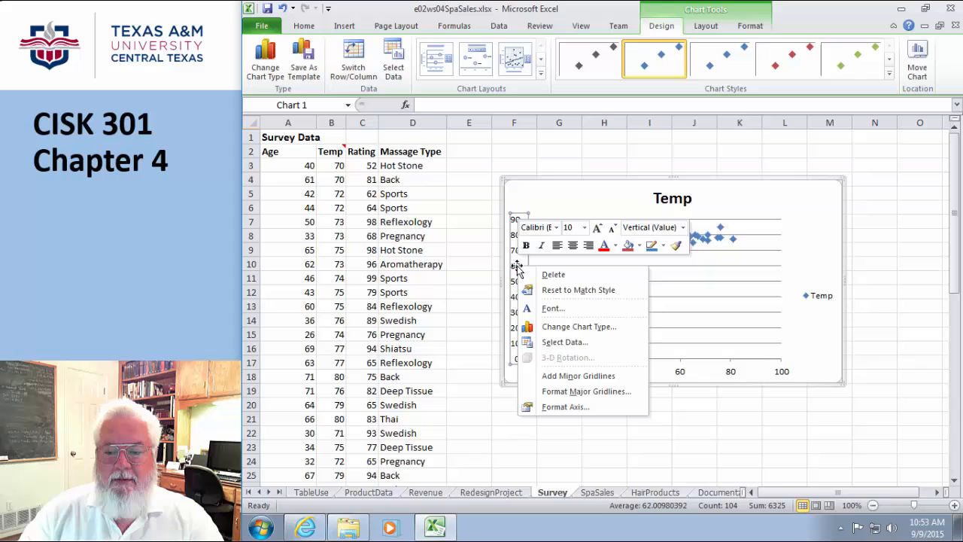
click(550, 407)
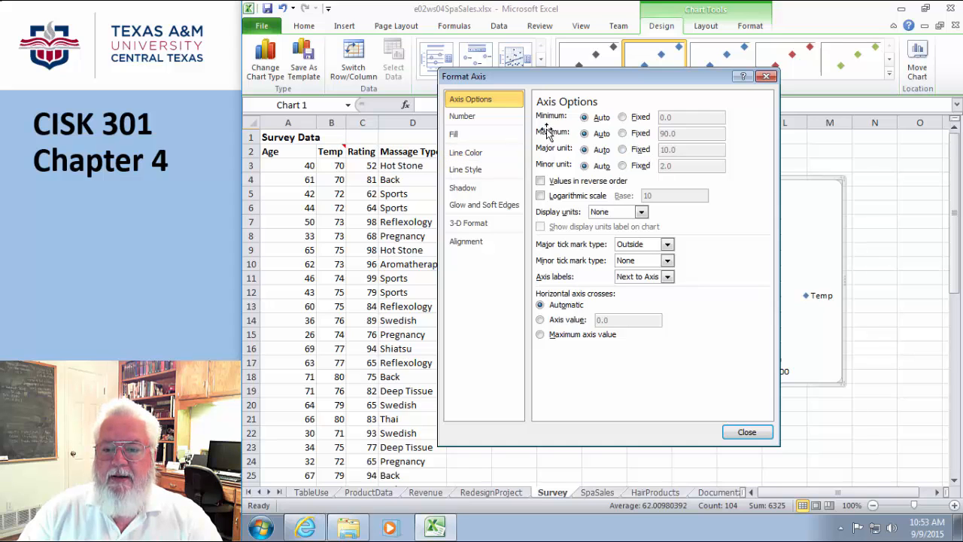
click(622, 117)
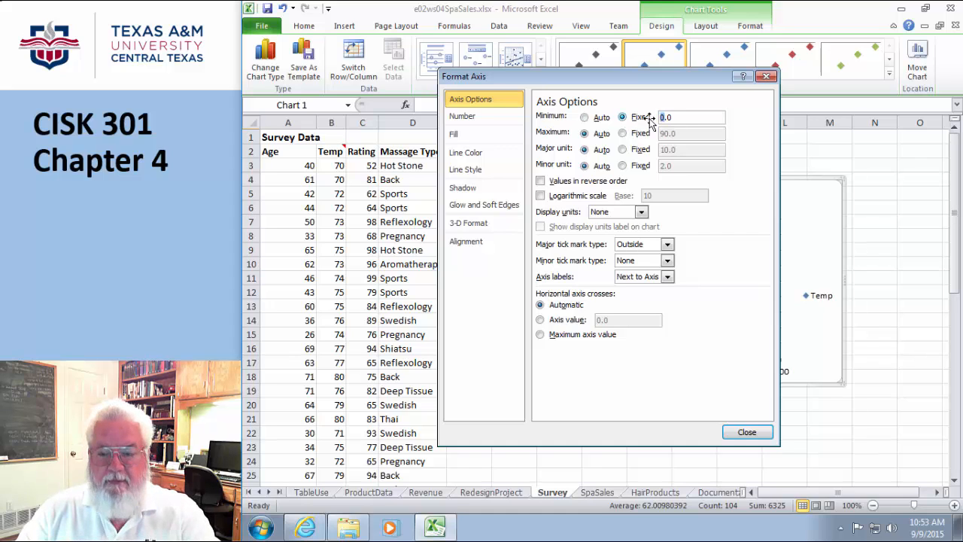
text(6)
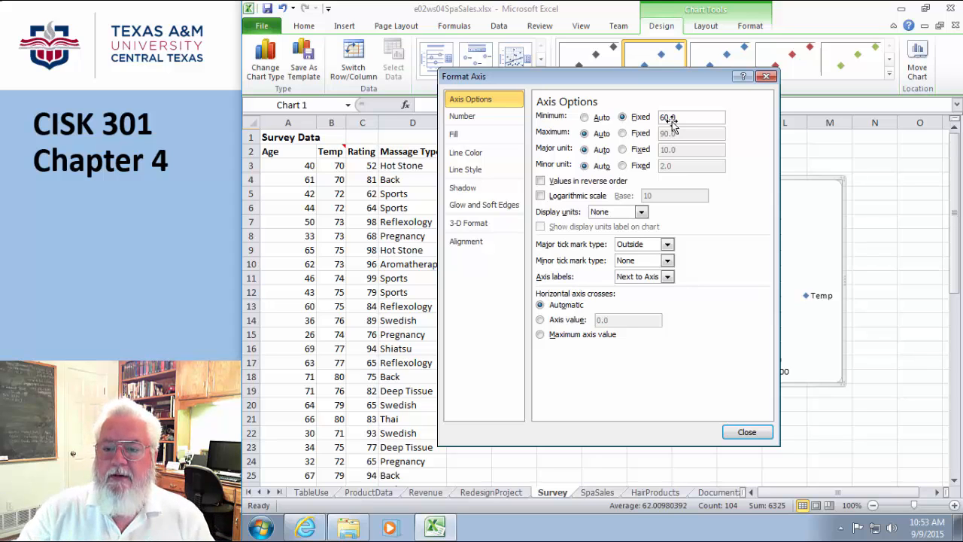
click(732, 433)
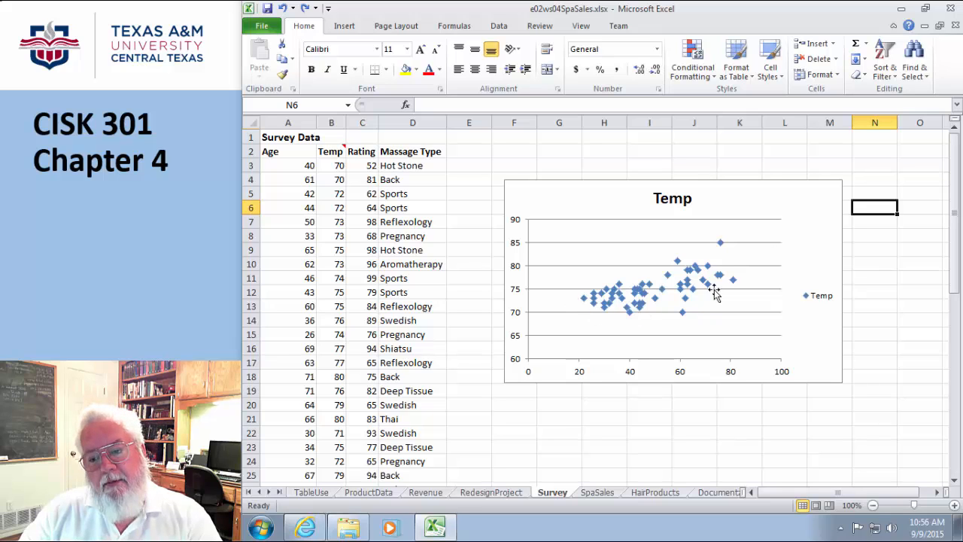
Apply the third quick chart layout to the Temp scatter chart, with axis titles, detailed gridlines and a linear trendline.
click(814, 220)
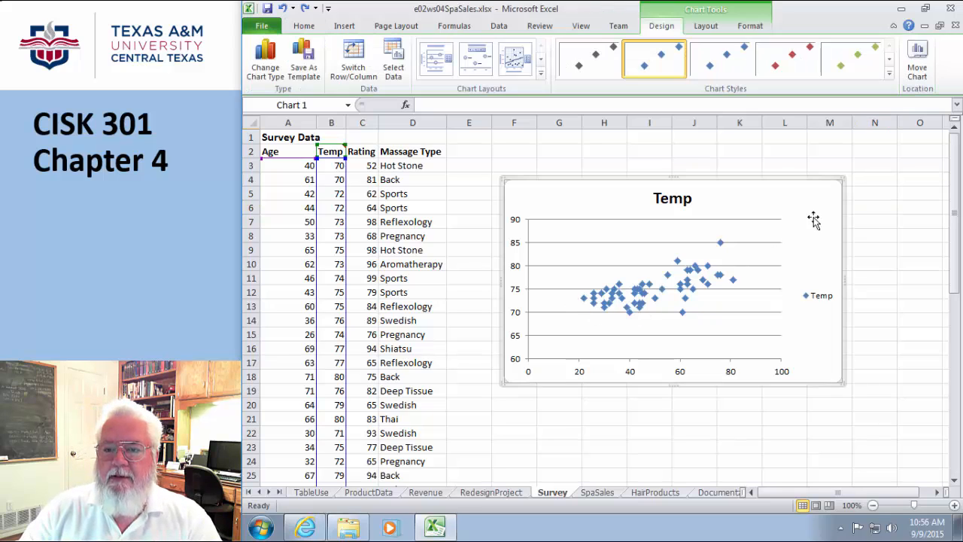
click(514, 60)
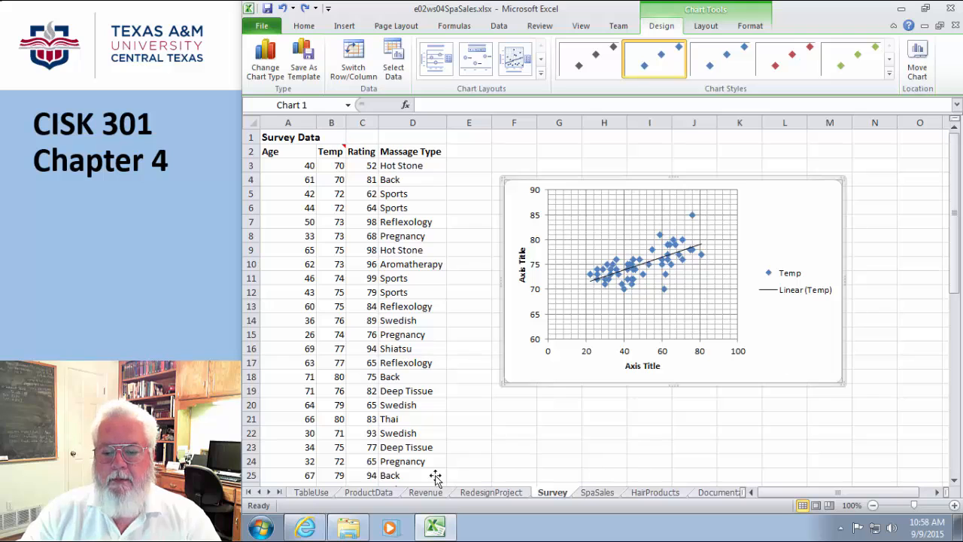
On the ProductData sheet, change the weekly massages bar chart to a stacked area chart.
click(380, 493)
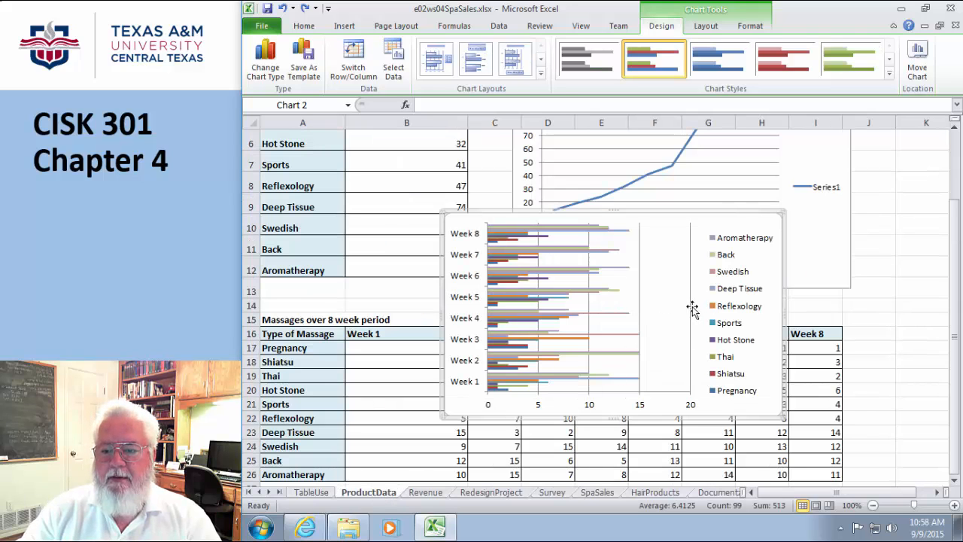
click(768, 256)
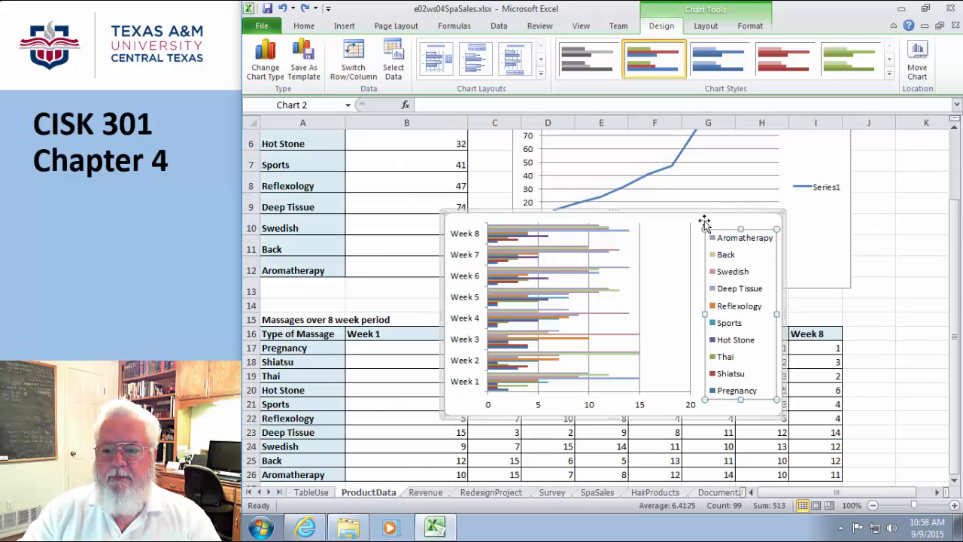
click(702, 217)
click(270, 66)
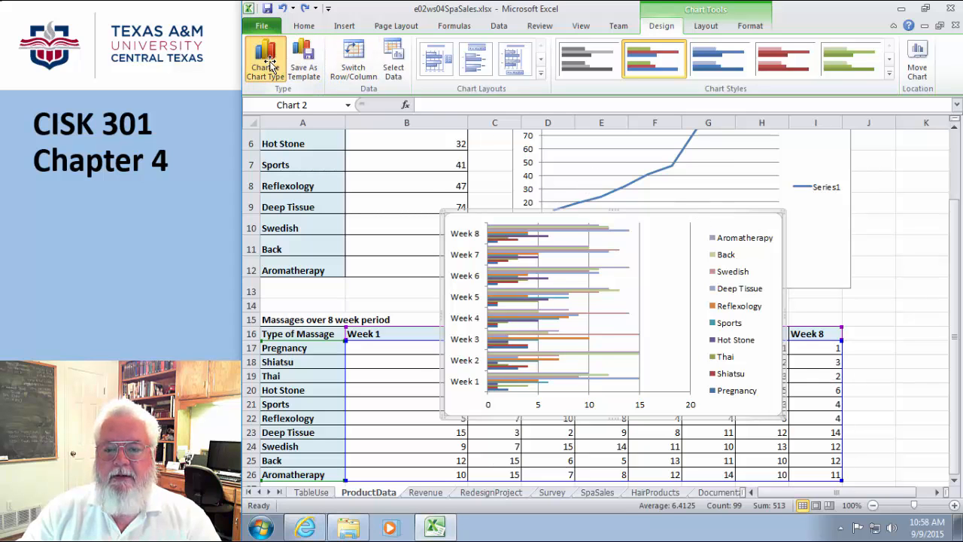
click(442, 240)
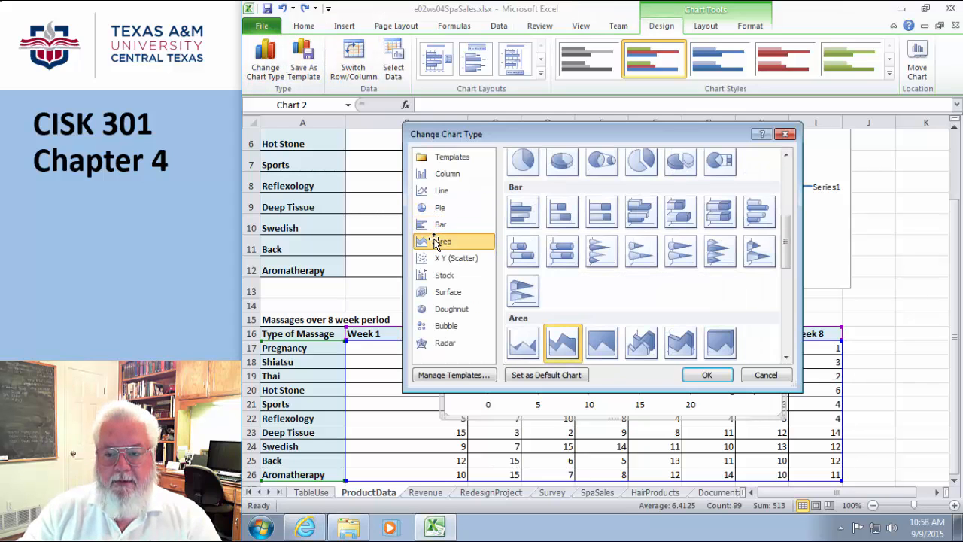
click(560, 344)
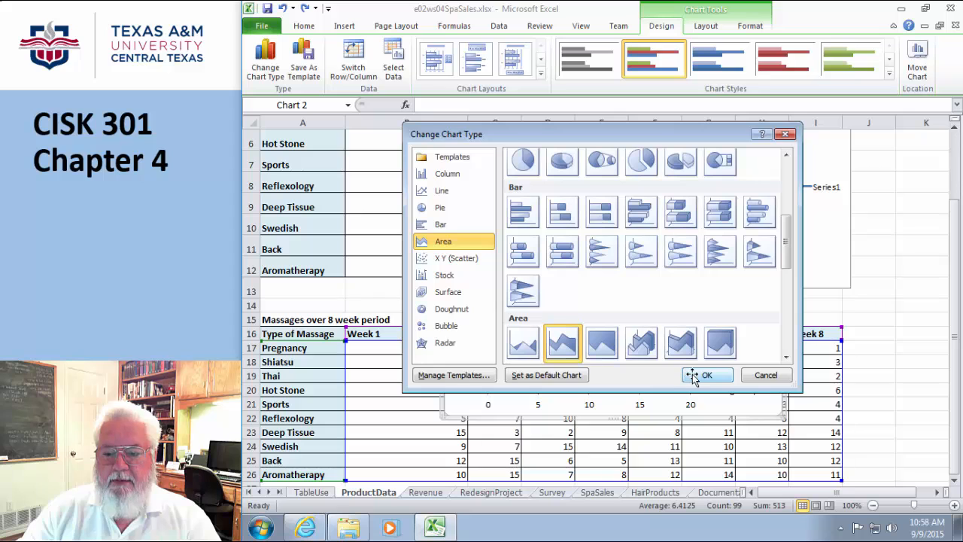
click(693, 375)
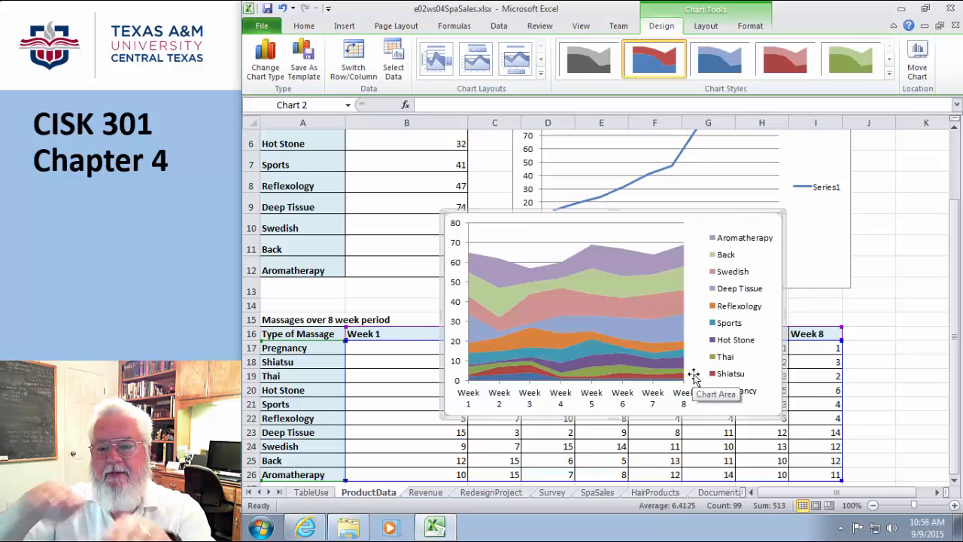